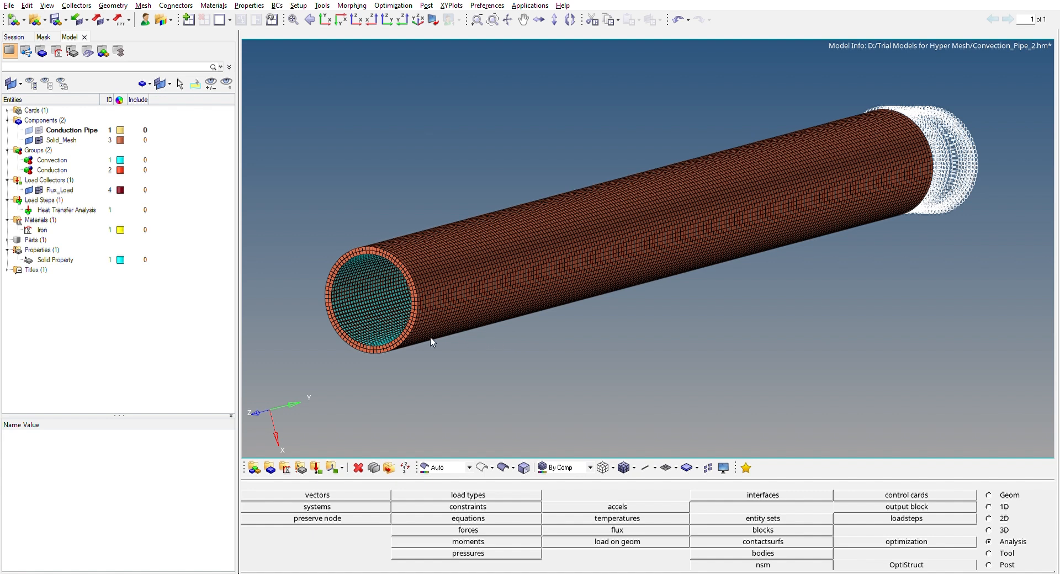
- Inspect the pipe's solid mesh up close and review the card details of Solid Property
scroll(406, 244, "up", 8)
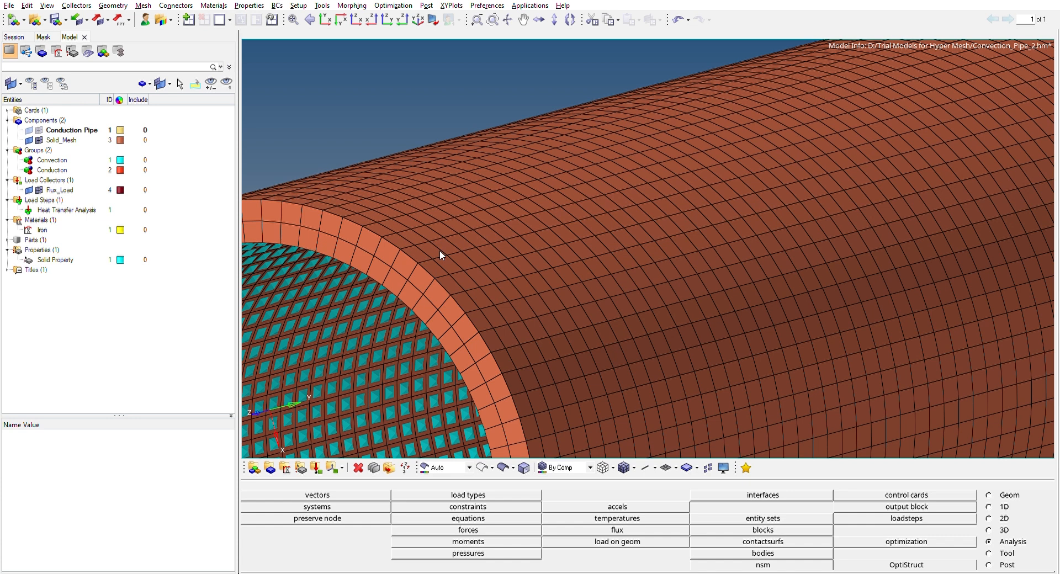
scroll(445, 271, "down", 10)
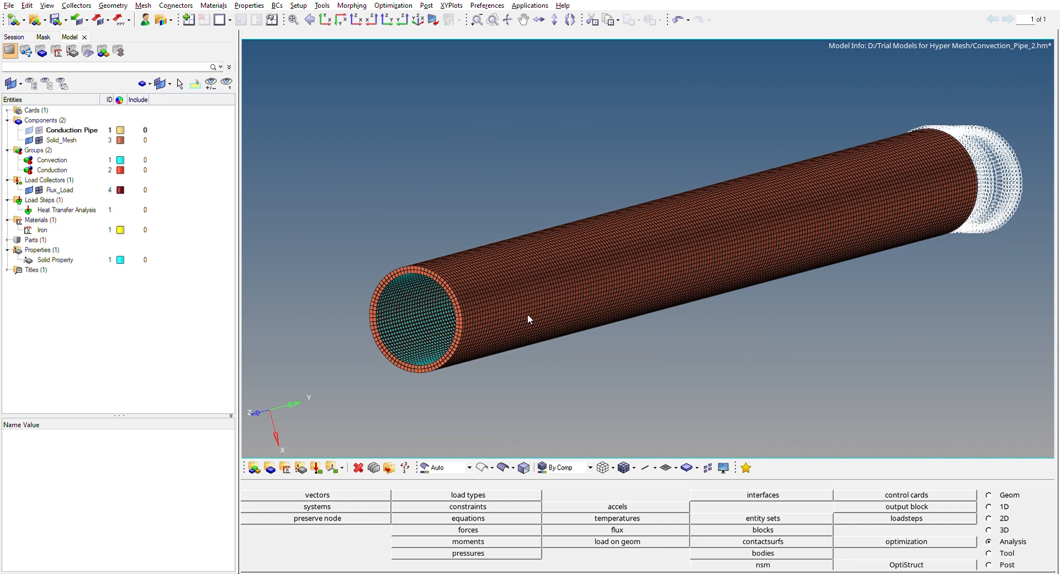
left_click(69, 259)
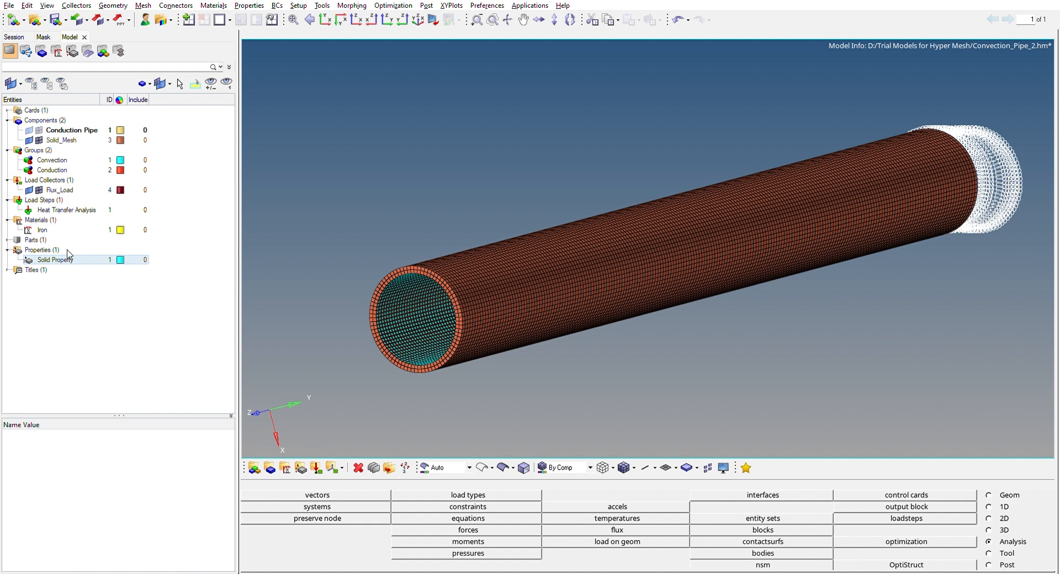
left_click(69, 259)
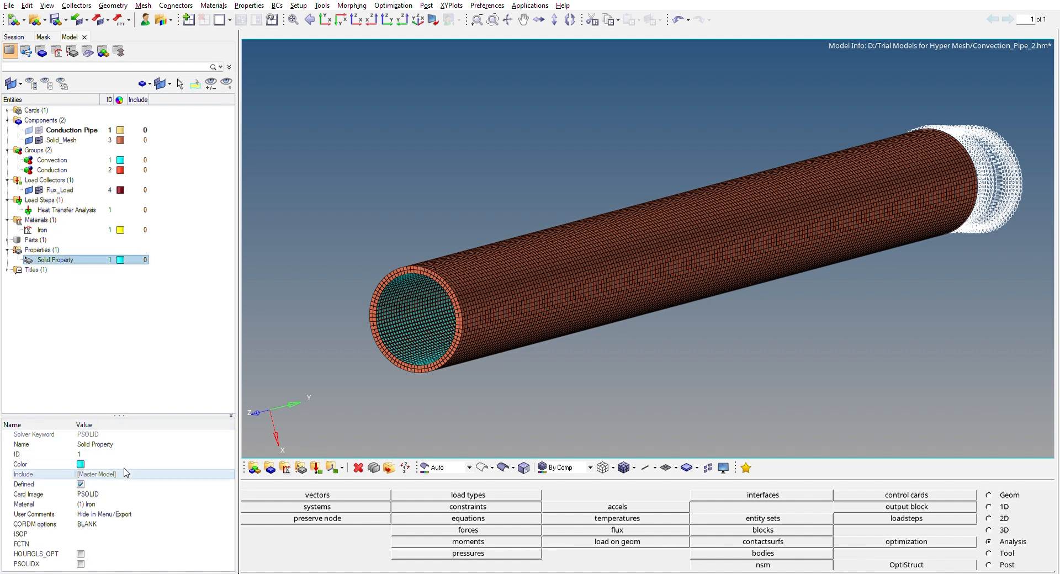
left_click(103, 492)
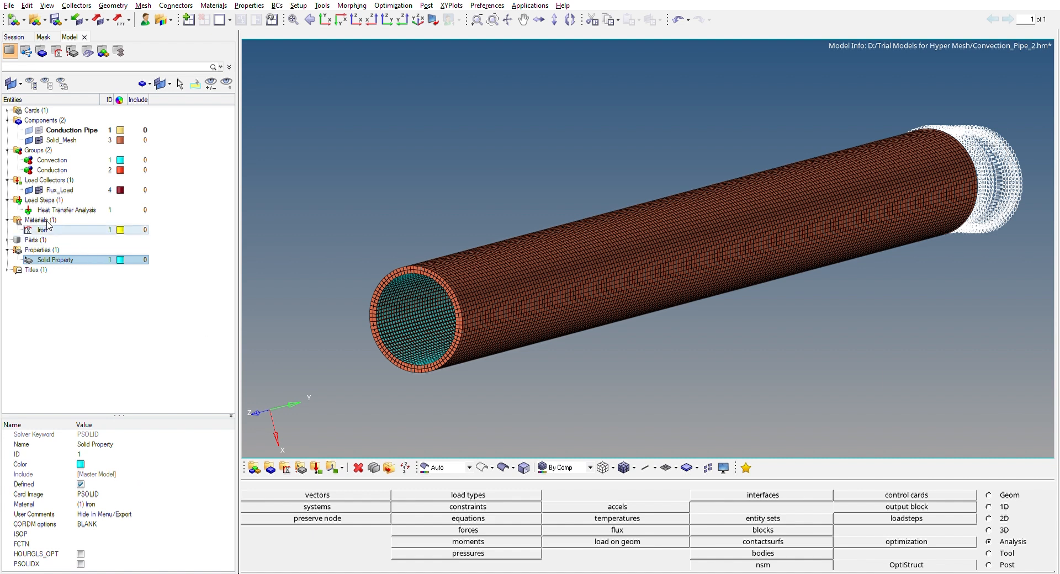
left_click(126, 357)
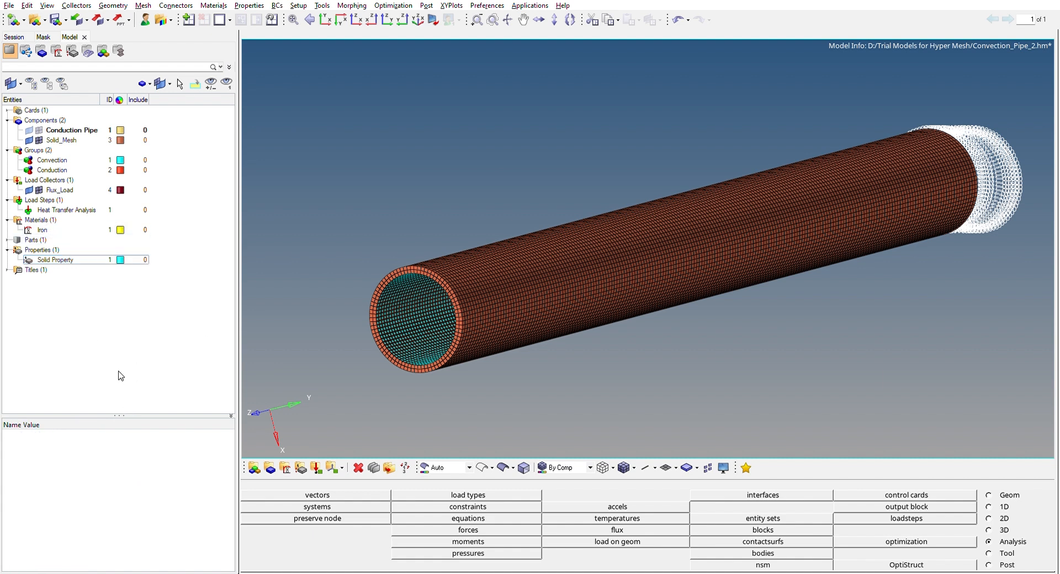
- Enlarge the entity details area and review the thermal parameters of the Iron material
left_click_drag(117, 415, 112, 347)
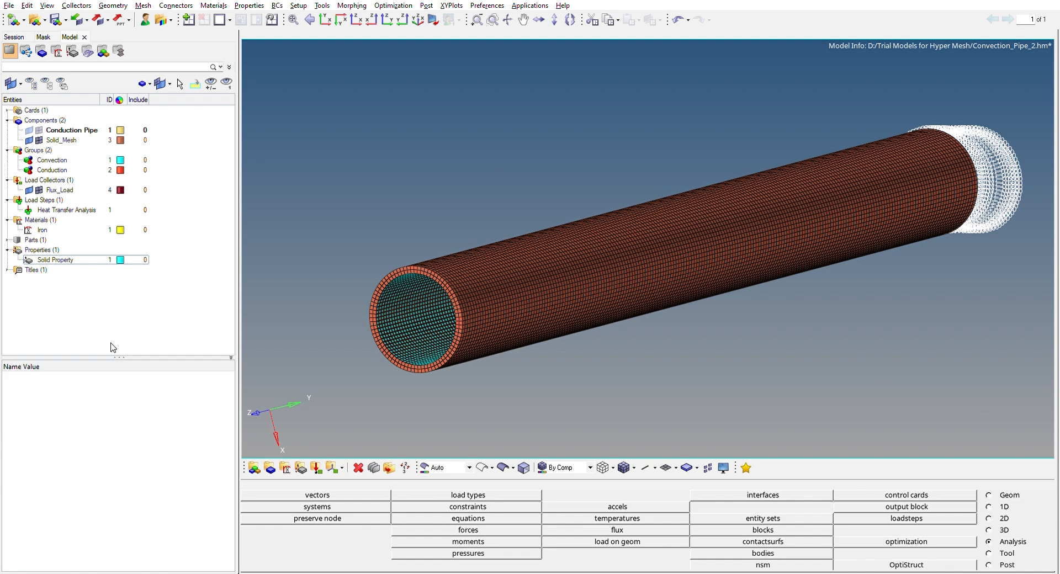
left_click(67, 228)
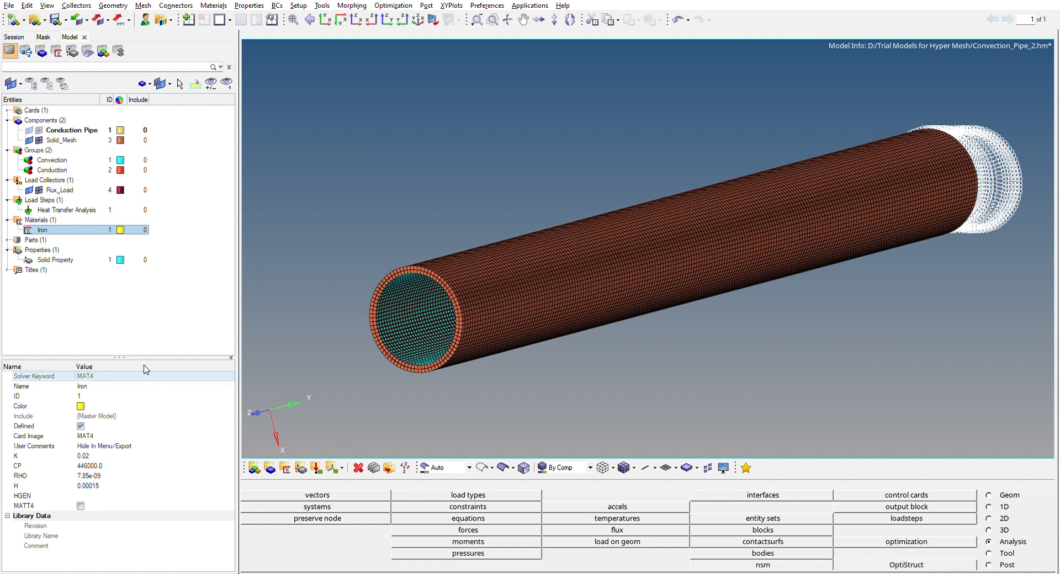
left_click(112, 436)
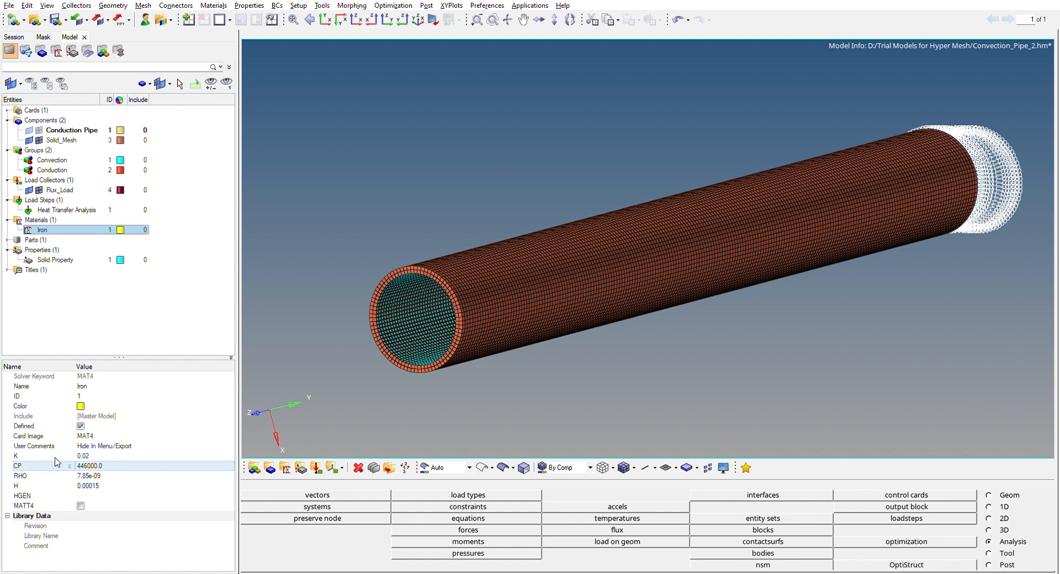
left_click(37, 454)
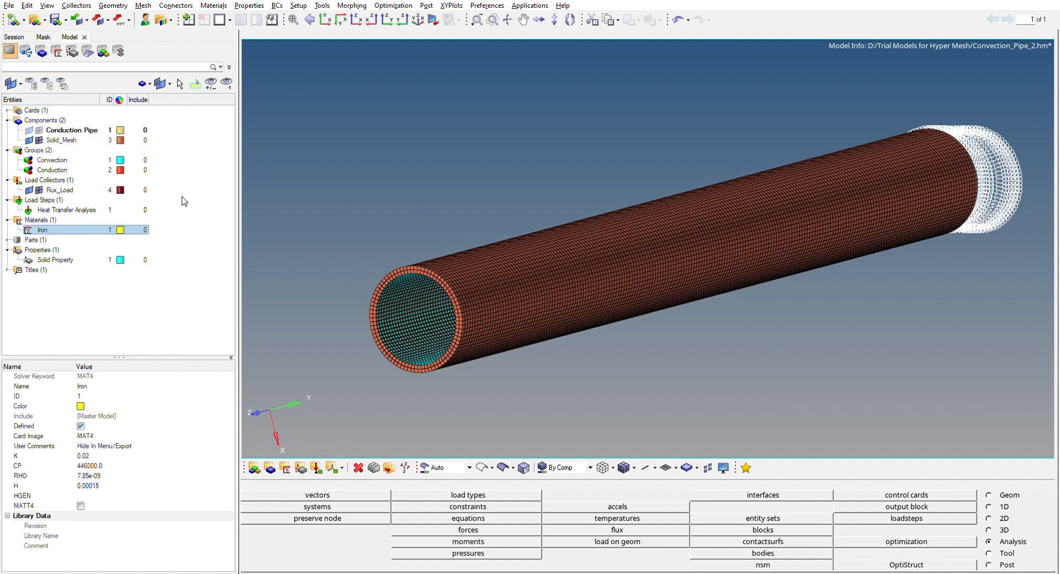
- Review the property and material assignments of the Solid_Mesh component
left_click(62, 139)
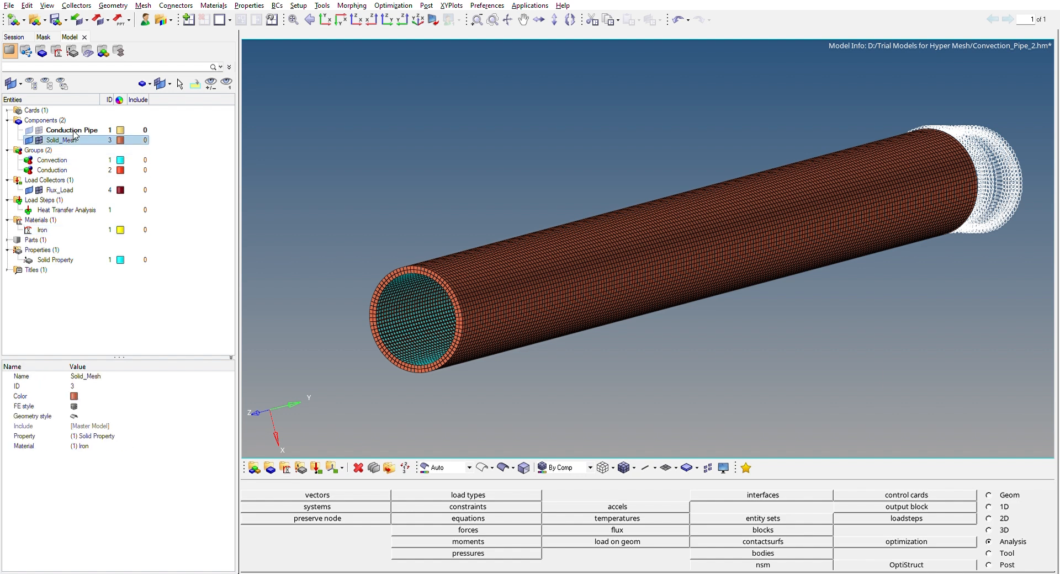
left_click(86, 436)
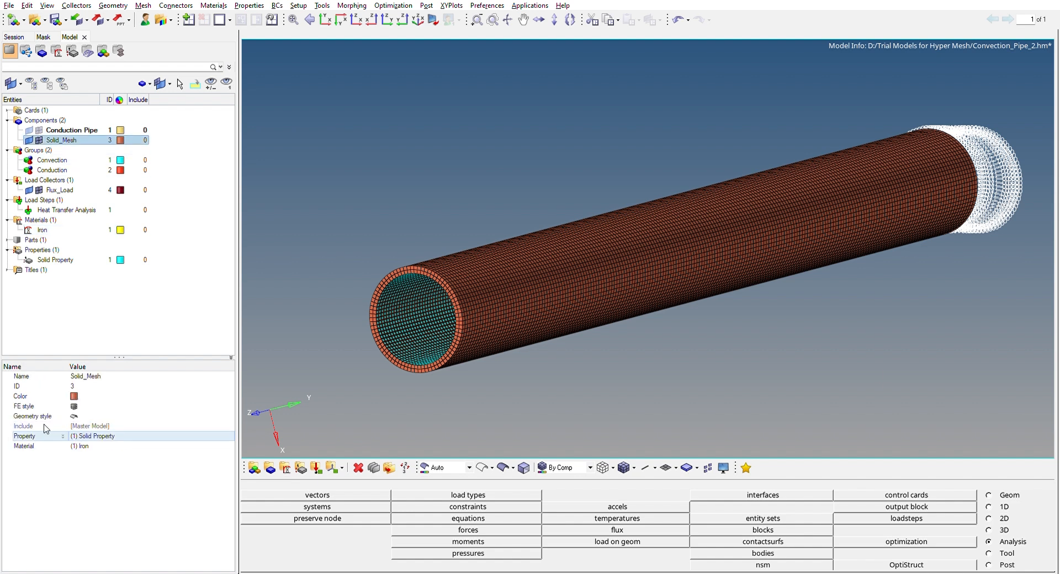
key("Down")
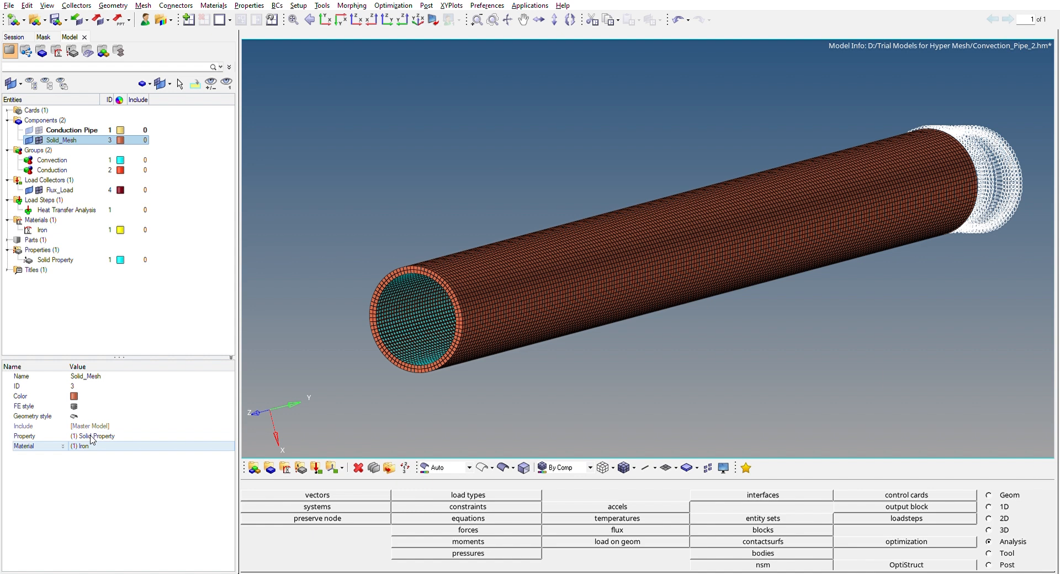
left_click(123, 321)
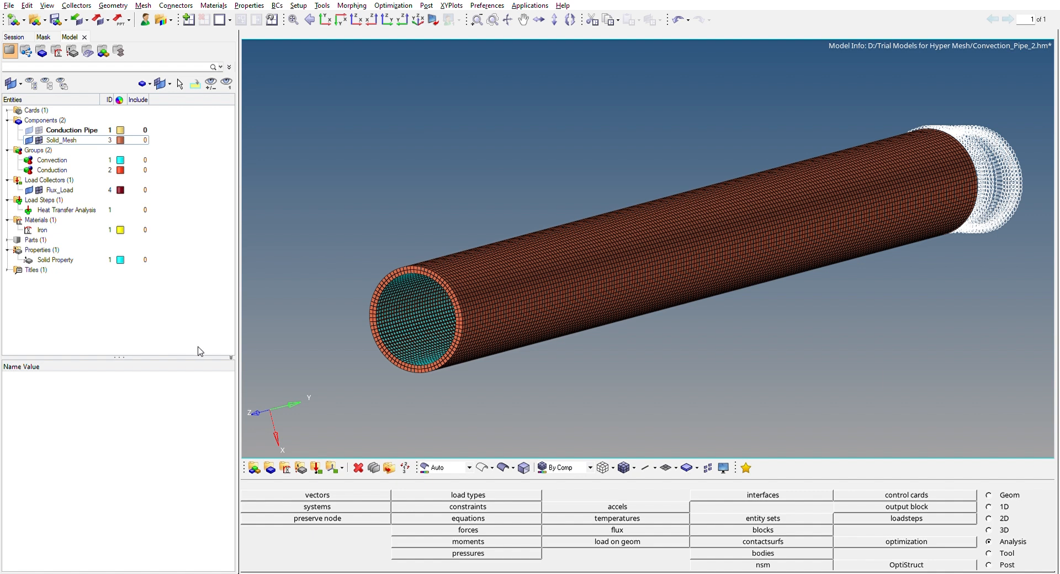
- Review the Convection group's card image and its slave element selection
left_click(65, 157)
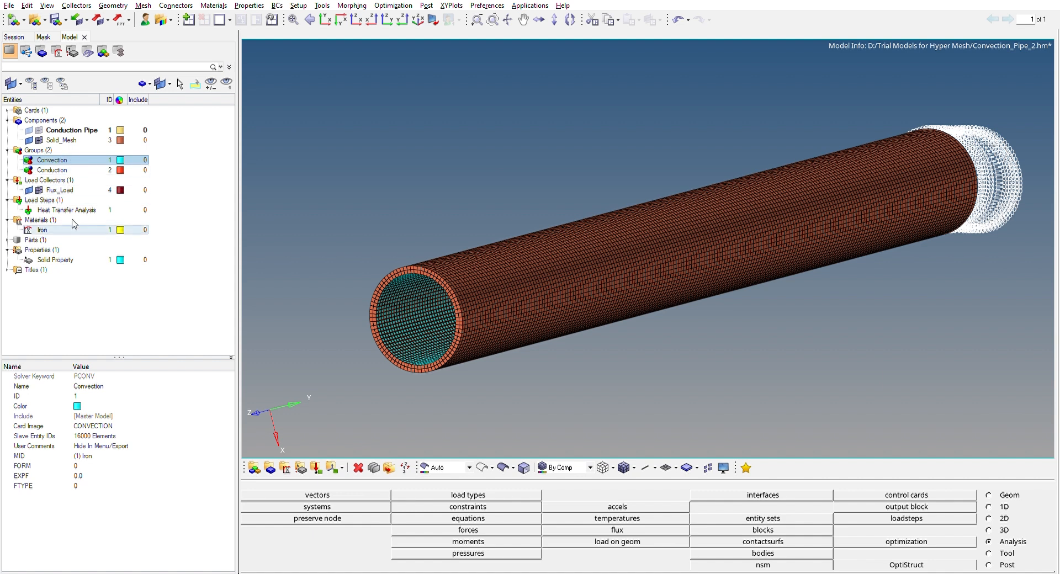
left_click(36, 437)
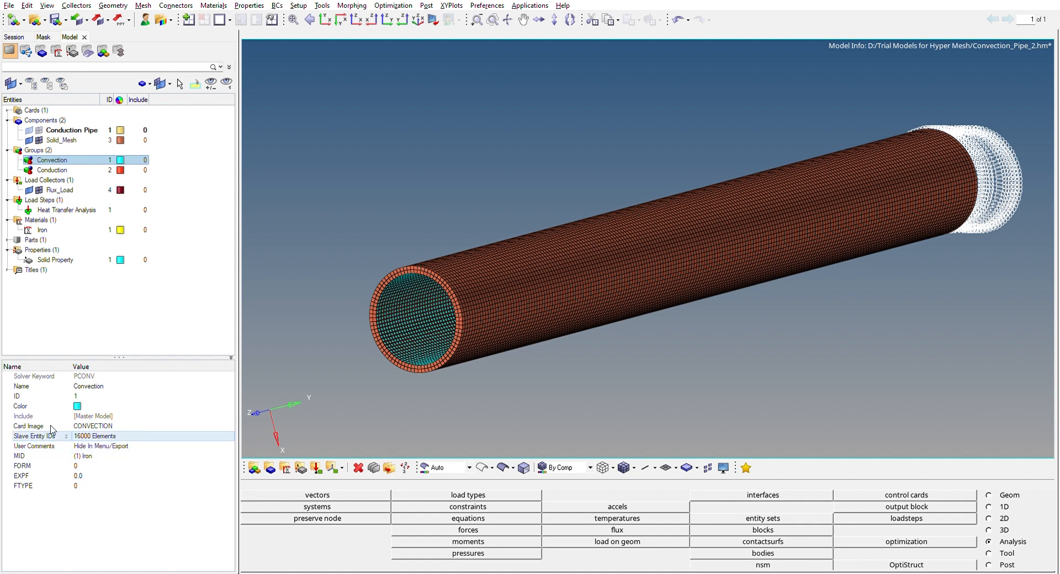
left_click(98, 436)
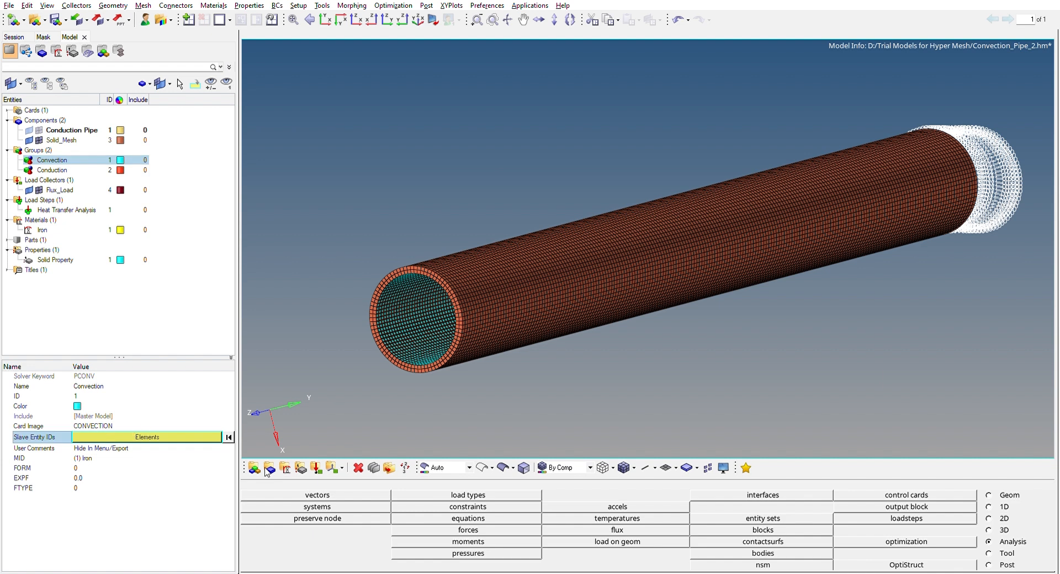
left_click(165, 298)
- Review the Conduction group's details and examine the flux loads on the pipe's opposite end
left_click(75, 167)
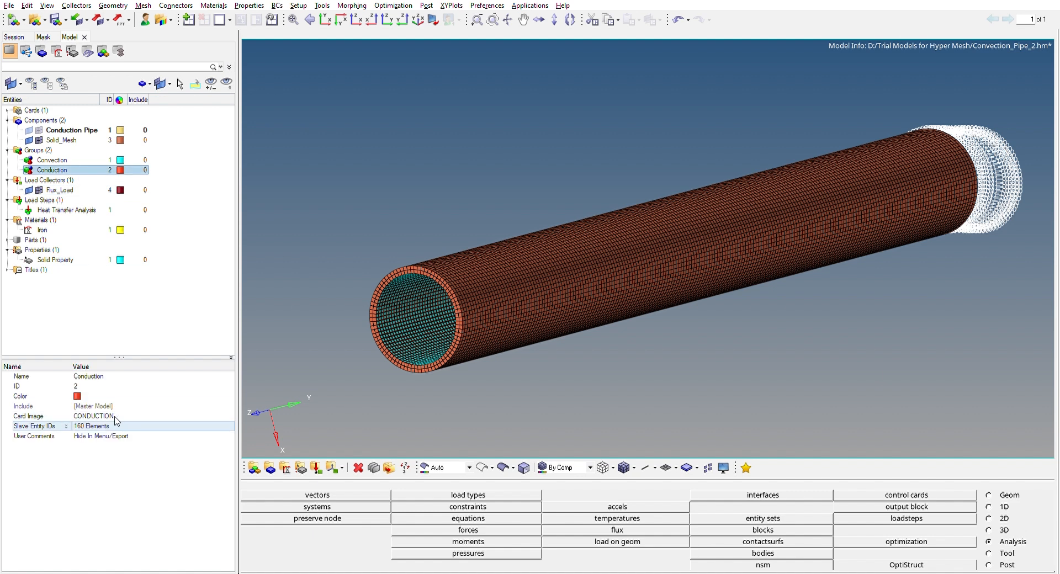
left_click(131, 312)
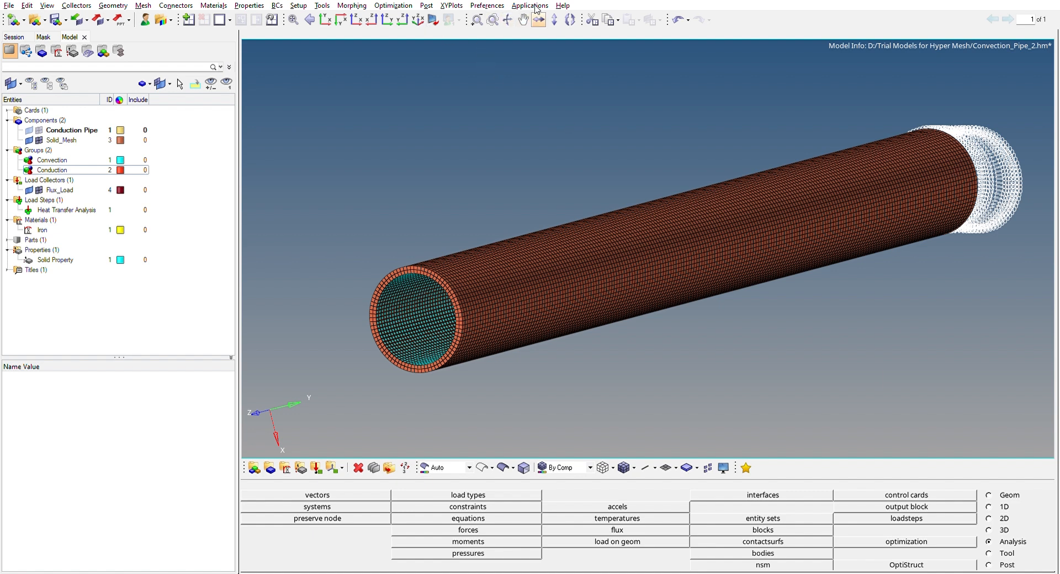
left_click(539, 18)
left_click(539, 17)
left_click(539, 18)
left_click(539, 17)
left_click(539, 17)
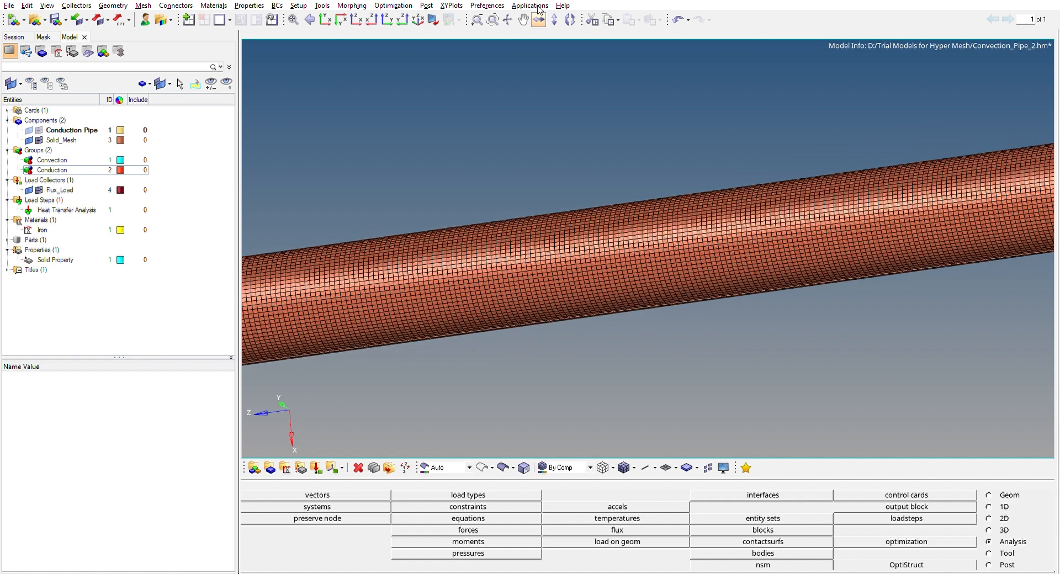
left_click(539, 18)
left_click(539, 18)
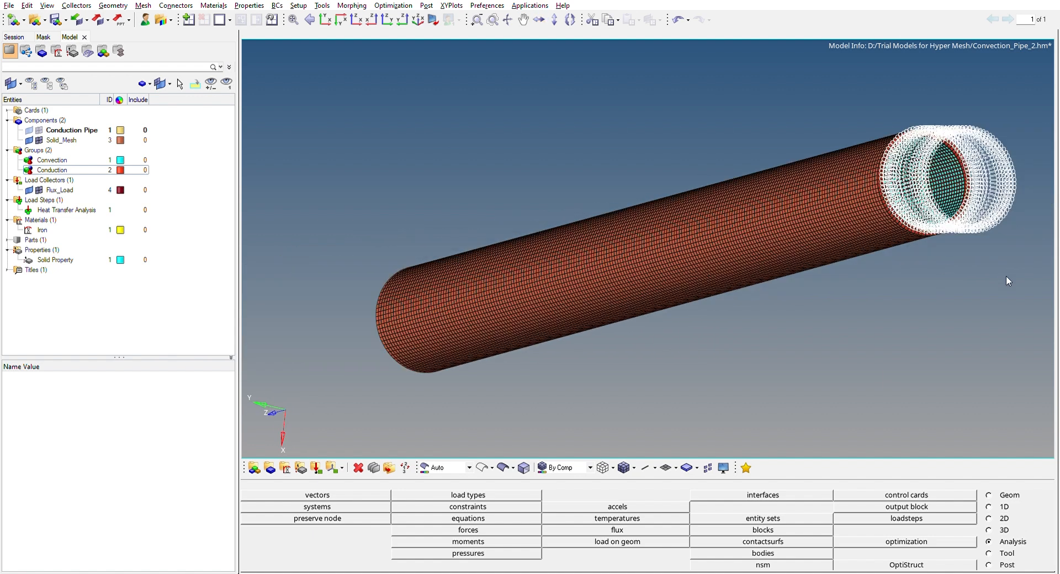
scroll(994, 248, "up", 3)
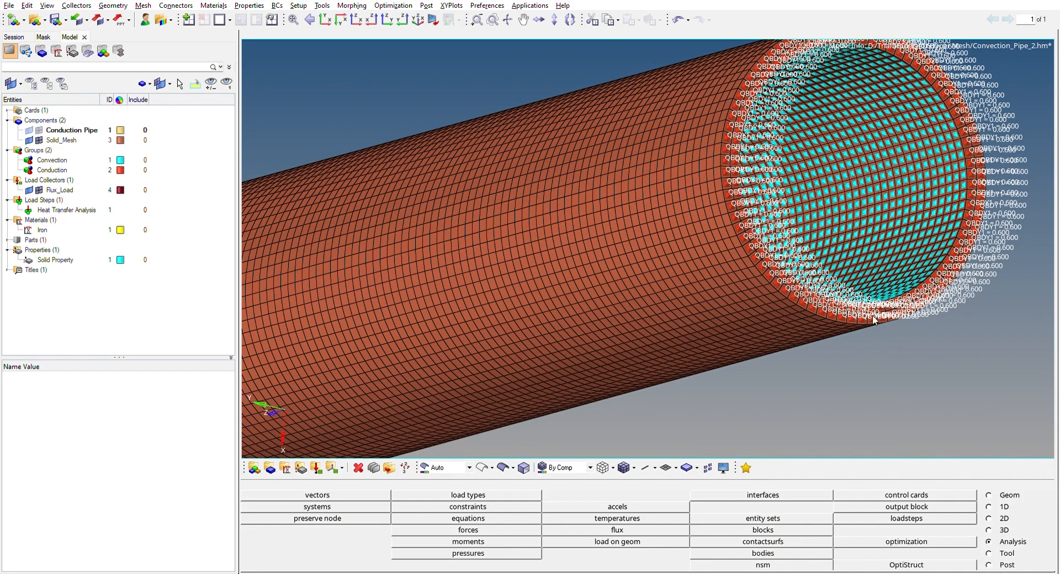
scroll(874, 320, "up", 1)
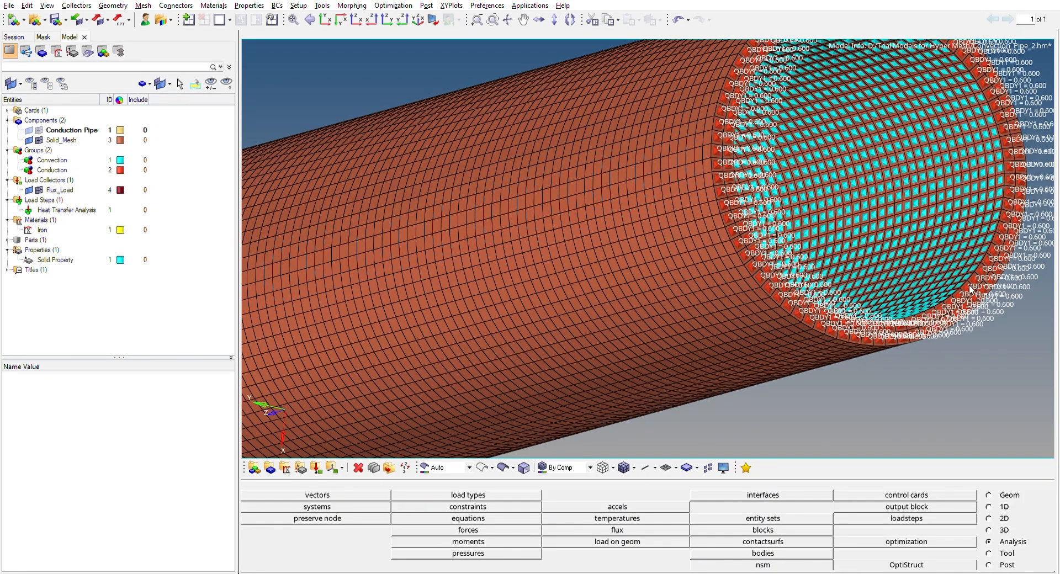
scroll(762, 259, "up", 2)
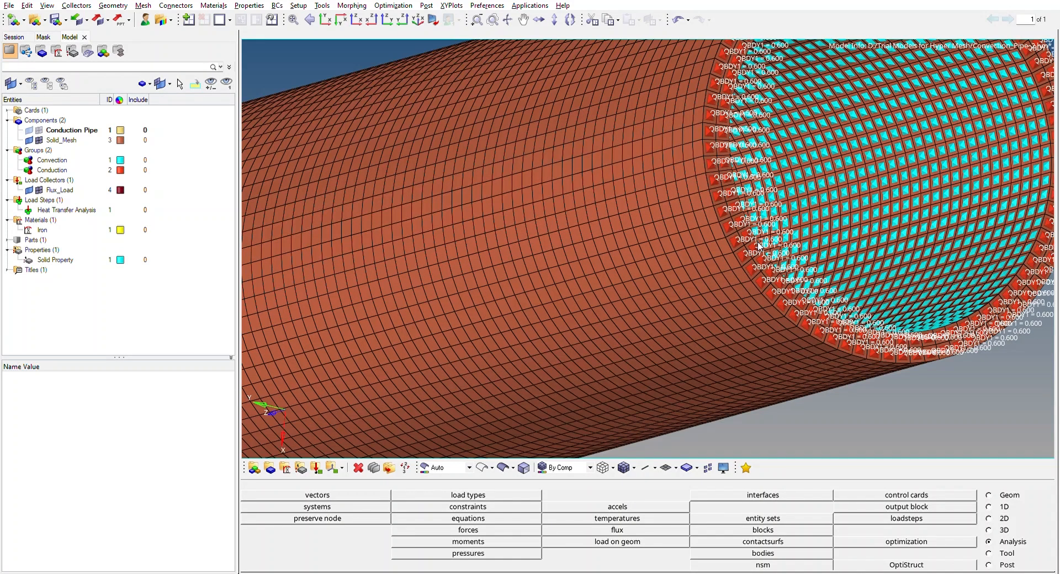
scroll(760, 246, "down", 1)
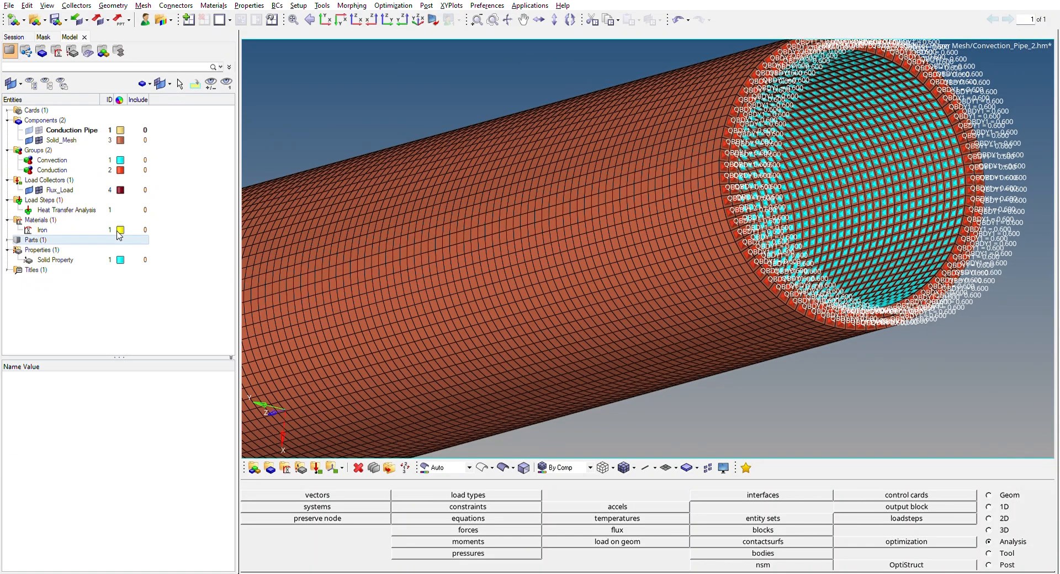
- Display the Conduction group's details again and inspect its elements on the pipe's loaded end face
left_click(51, 168)
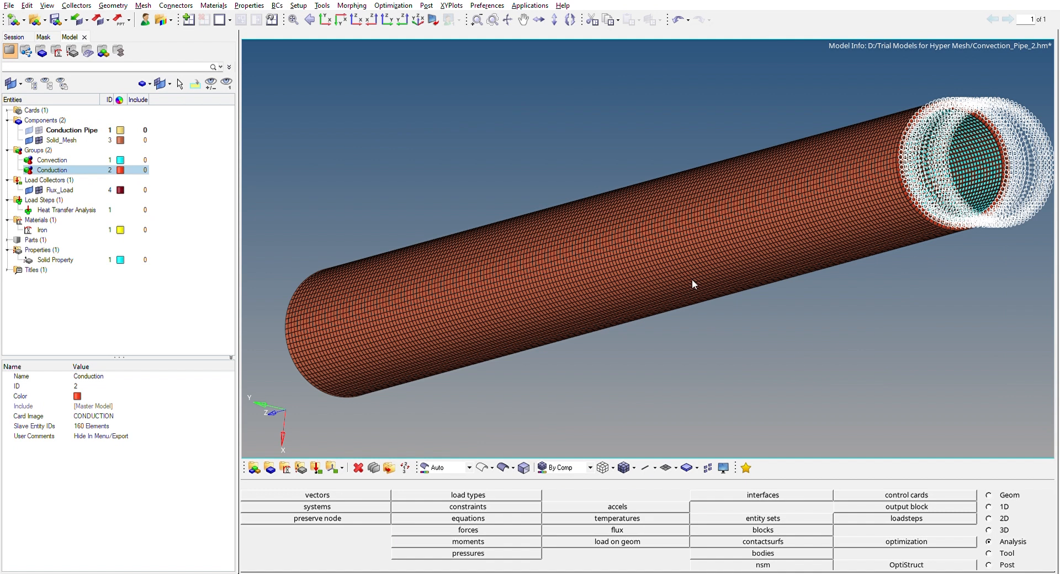
scroll(671, 220, "down", 2)
right_click_drag(428, 218, 410, 191, "ctrl")
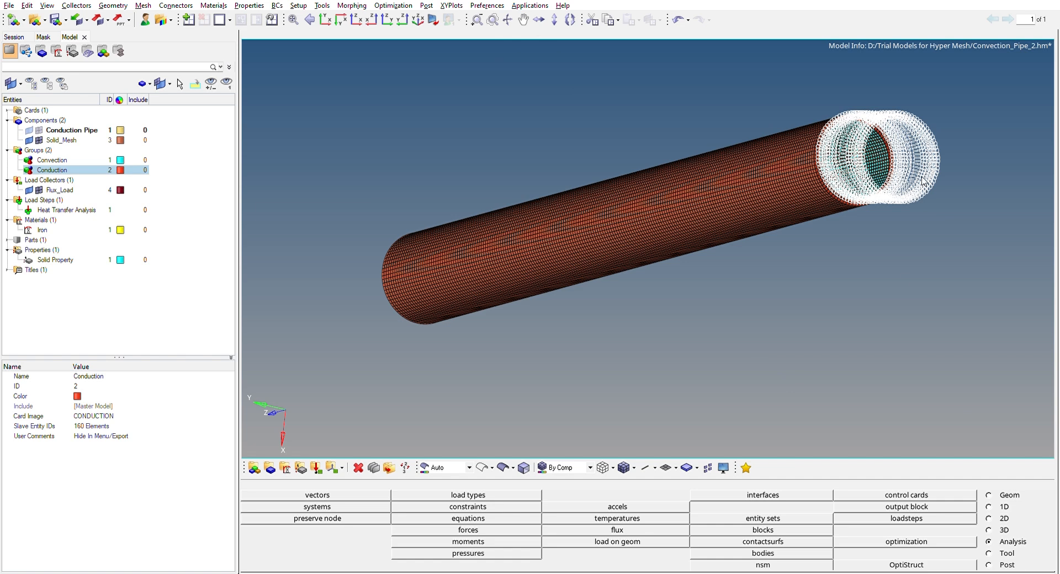
scroll(881, 178, "up", 5)
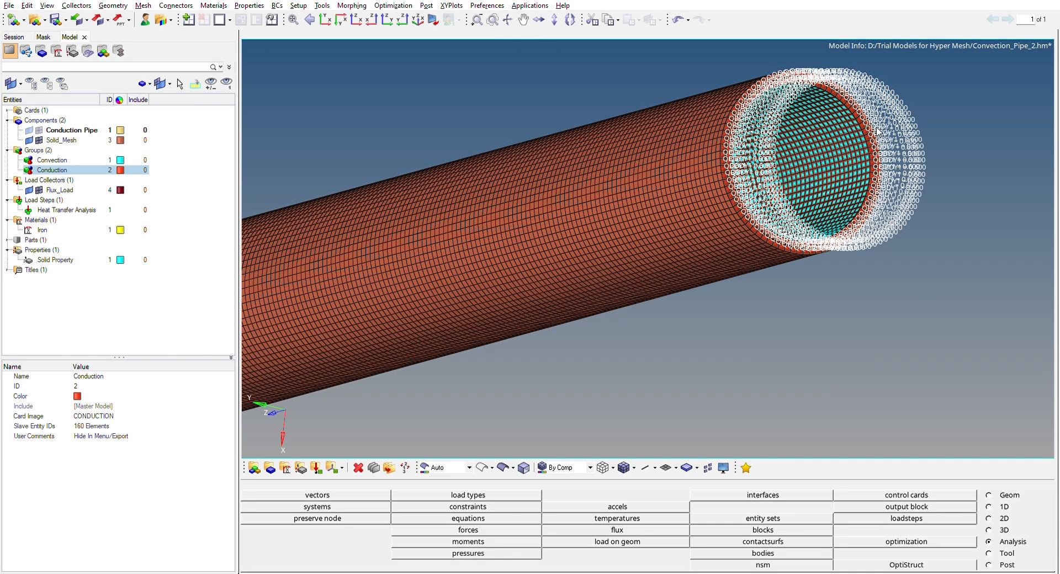
scroll(712, 118, "up", 2)
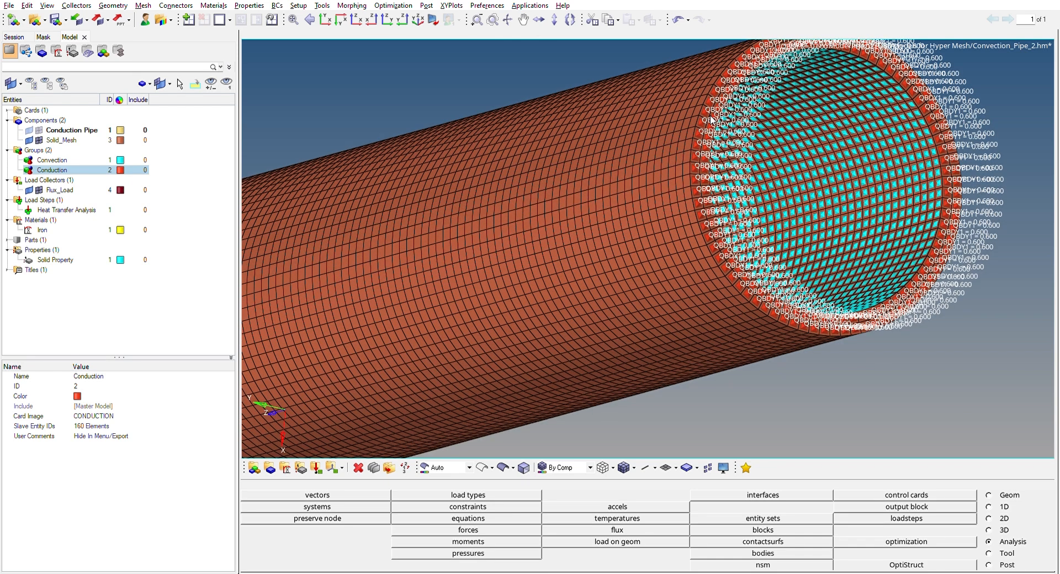
scroll(711, 119, "up", 3)
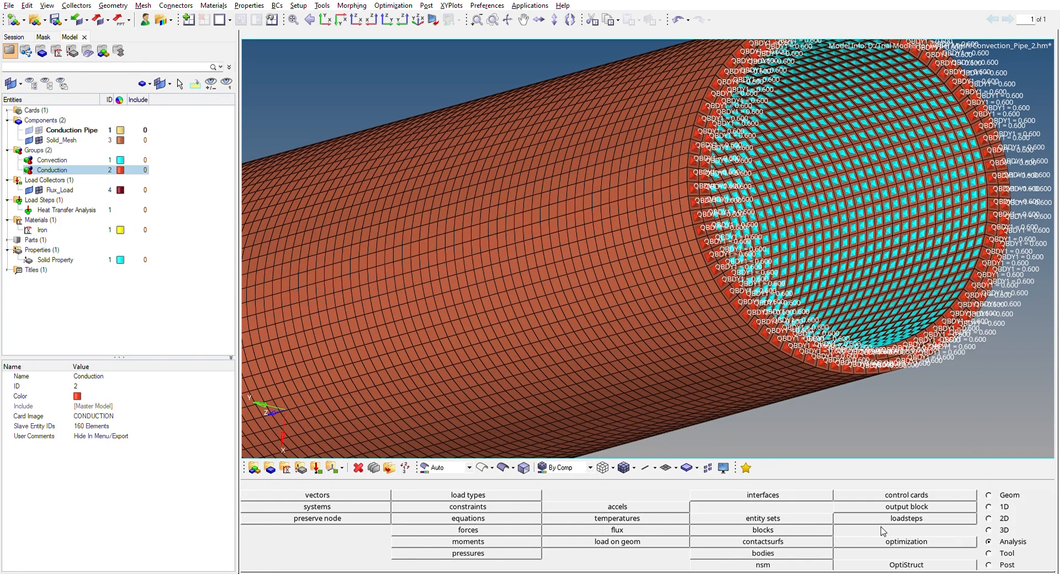
- Check the by-group element selection for creating flux loads and inspect the QBDY1 loads on the pipe's end face
left_click(616, 526)
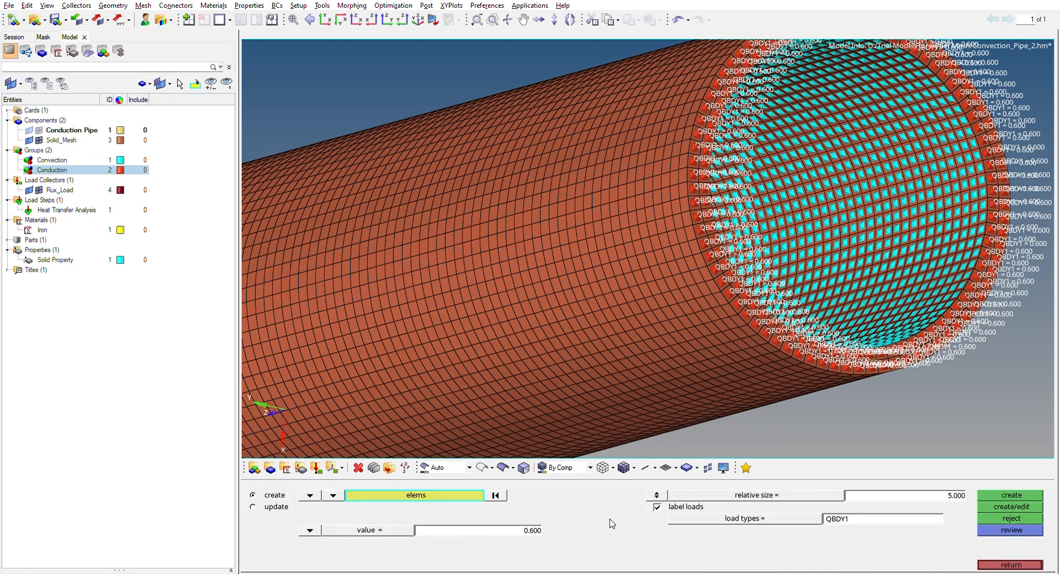
left_click(393, 488)
left_click(449, 493)
left_click(606, 514)
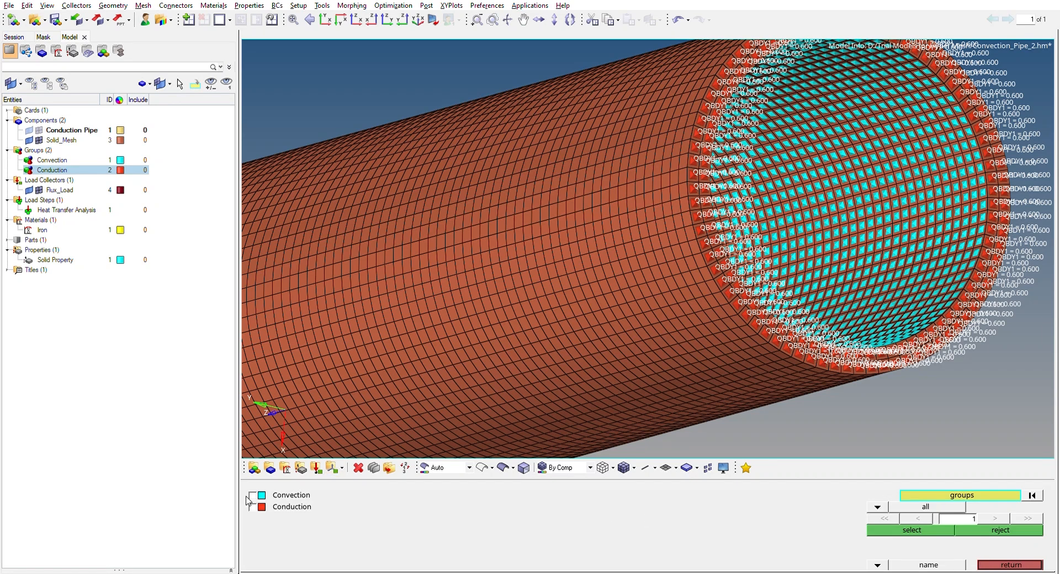
left_click(1026, 564)
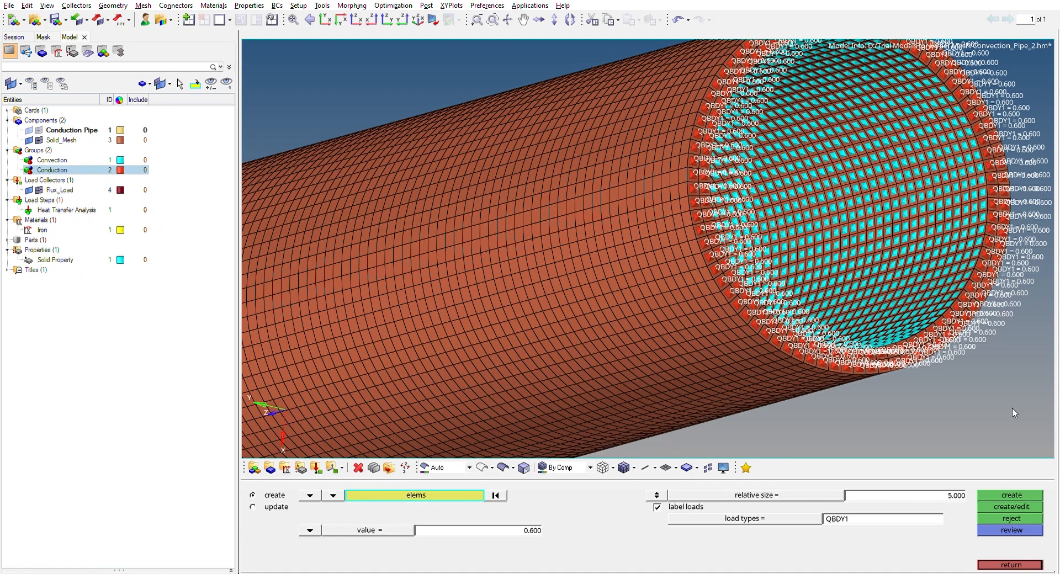
scroll(1003, 327, "up", 2)
scroll(1003, 326, "up", 2)
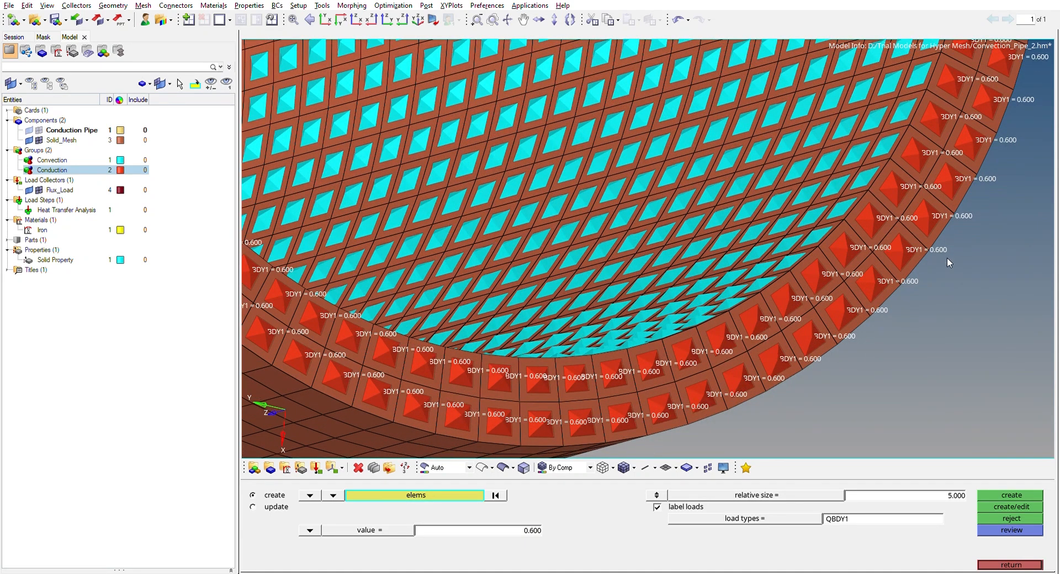
scroll(993, 263, "down", 5)
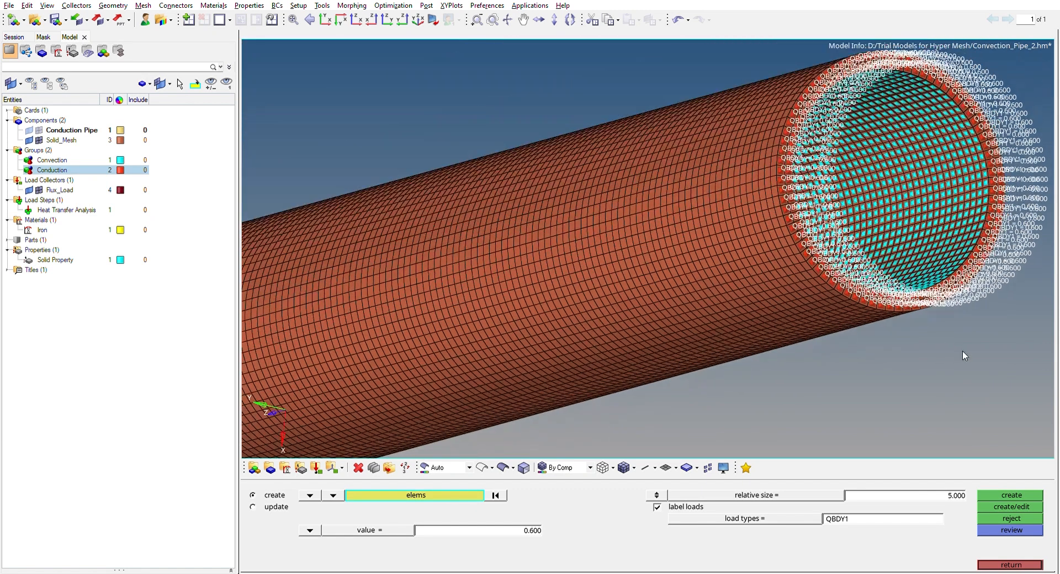
- Leave the flux load definition and deselect the Conduction group
scroll(935, 352, "down", 3)
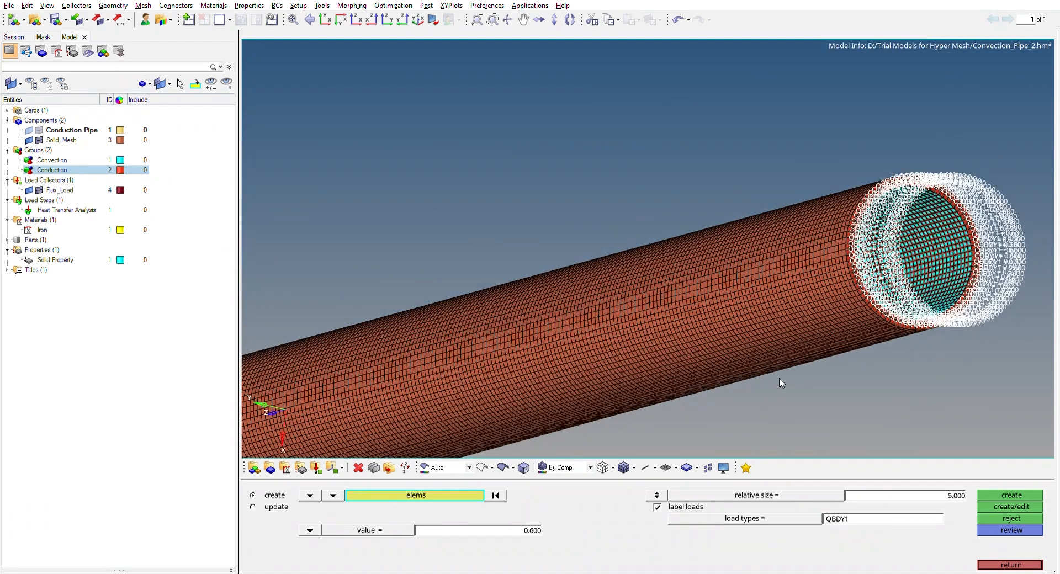
scroll(742, 327, "down", 4)
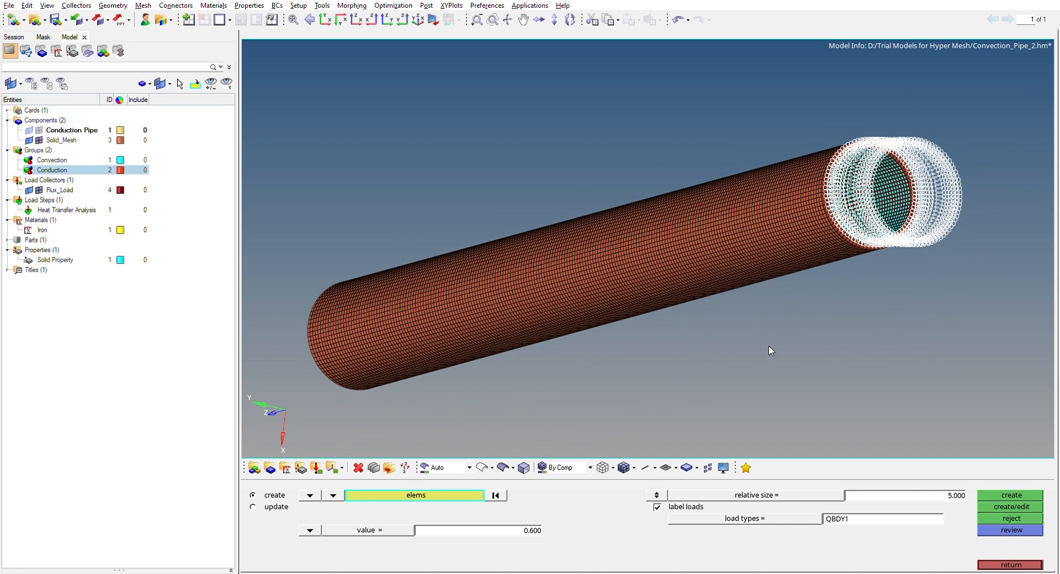
left_click(1008, 562)
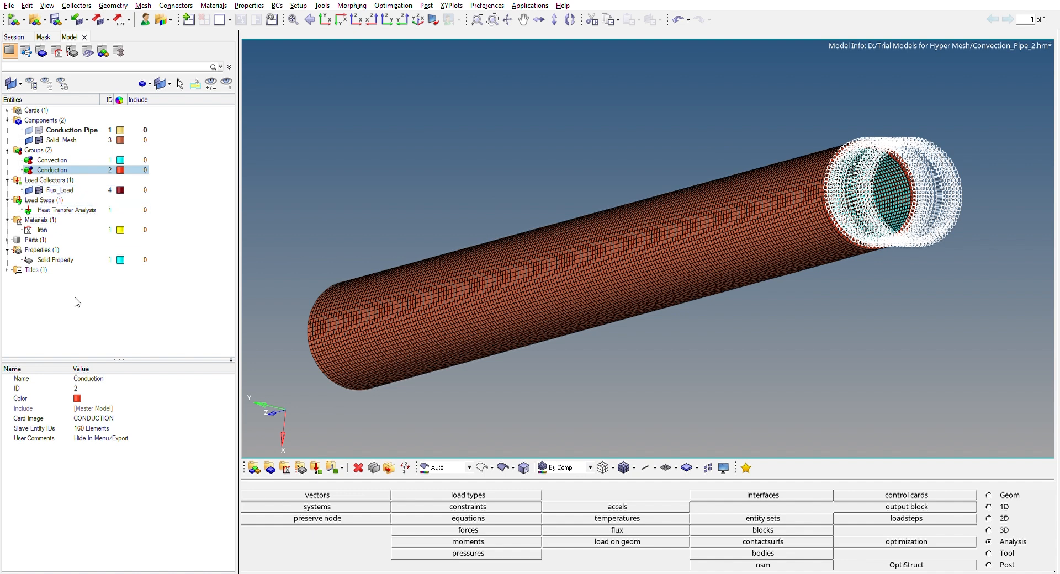
left_click(57, 298)
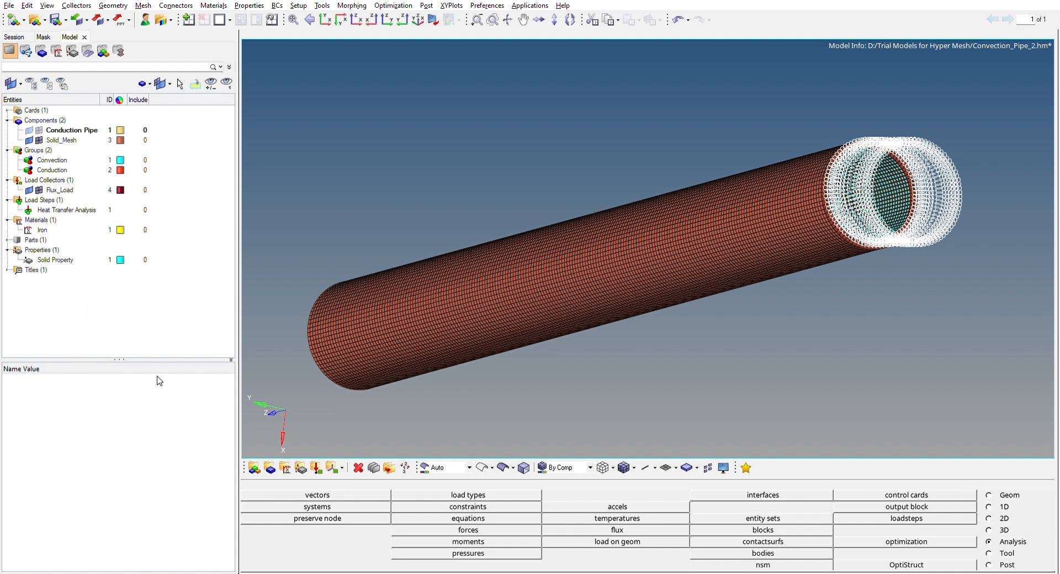
left_click(28, 282)
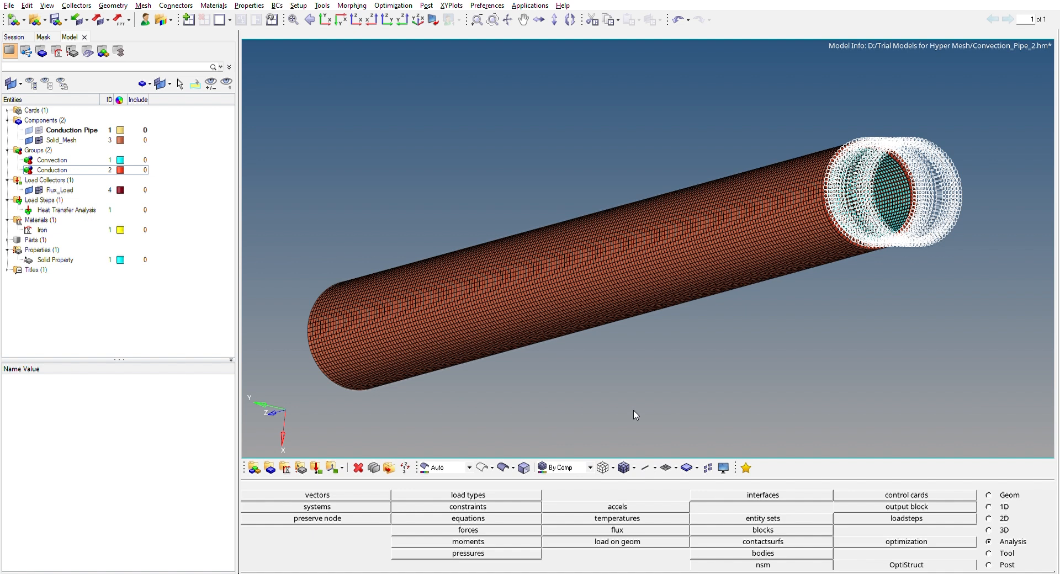
left_click(720, 409)
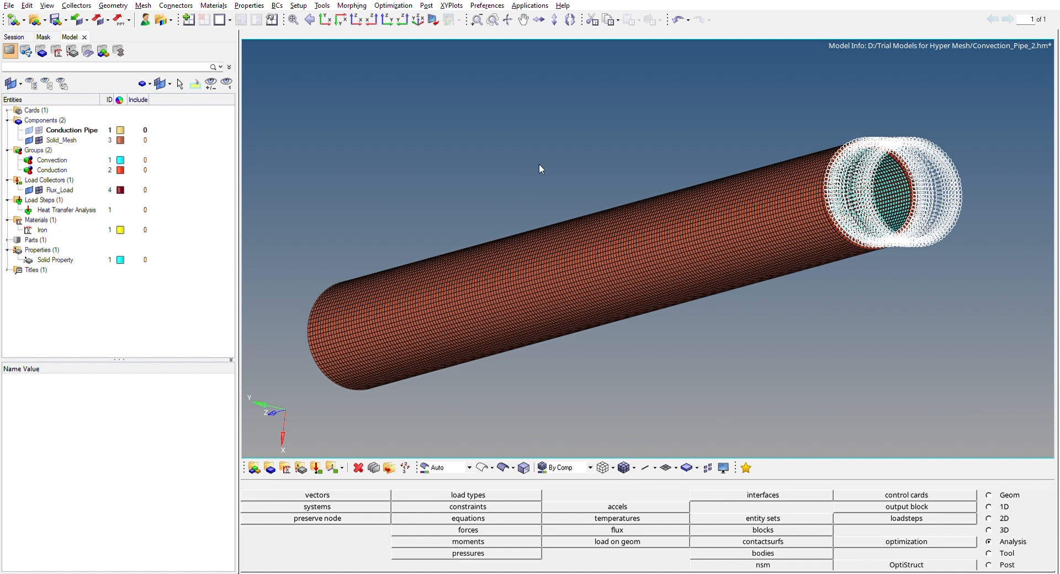
- Examine the pipe's end opposite the flux loads, including the convection elements on its inner surface
scroll(565, 154, "down", 1)
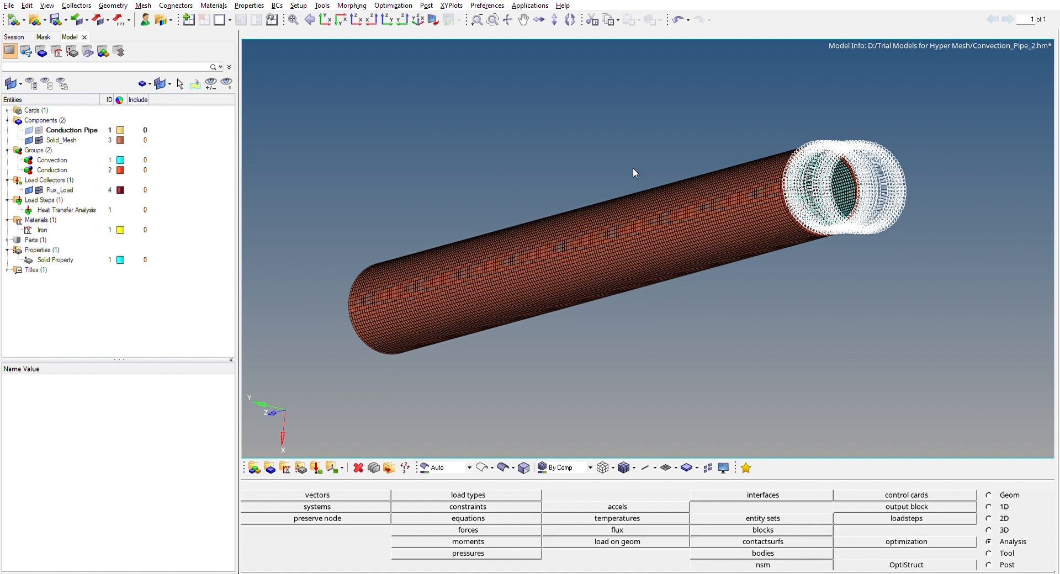
scroll(825, 267, "down", 2, "ctrl")
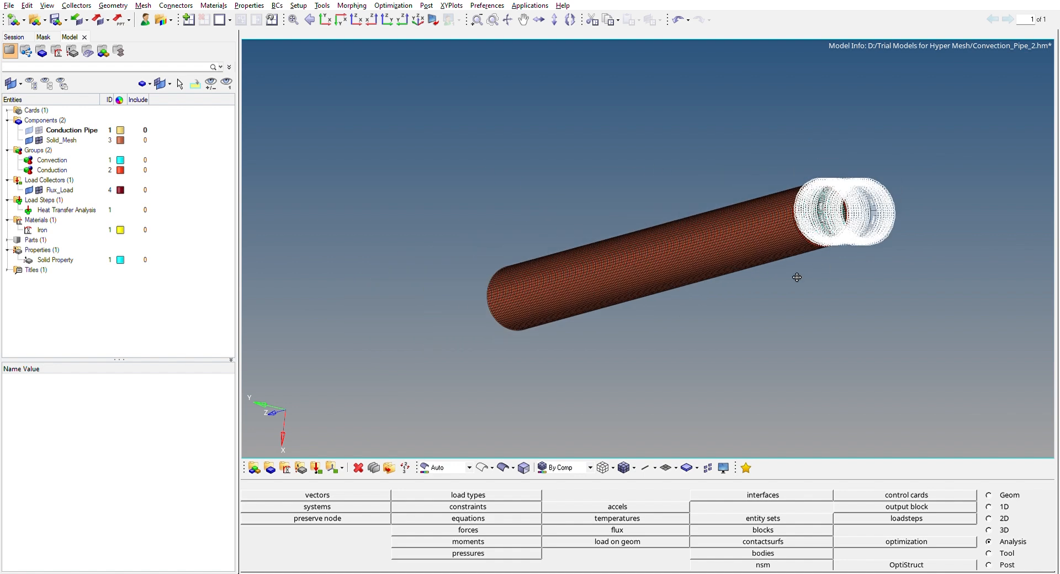
left_click(541, 13)
left_click(541, 13)
left_click(541, 13)
left_click(542, 12)
left_click(541, 13)
left_click(542, 13)
left_click(542, 12)
left_click(542, 13)
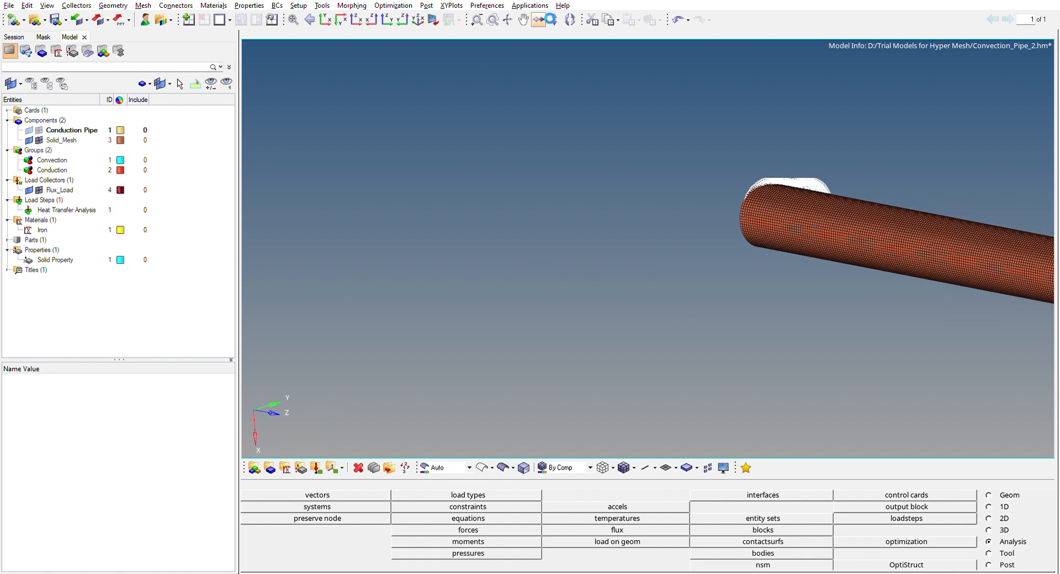
key("f")
left_click(540, 20)
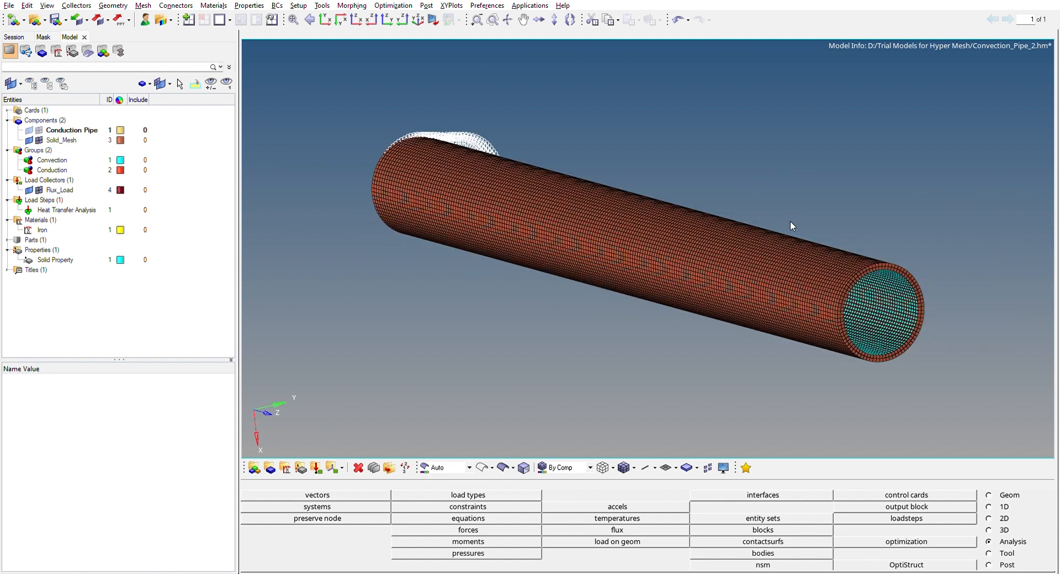
scroll(932, 316, "up", 6)
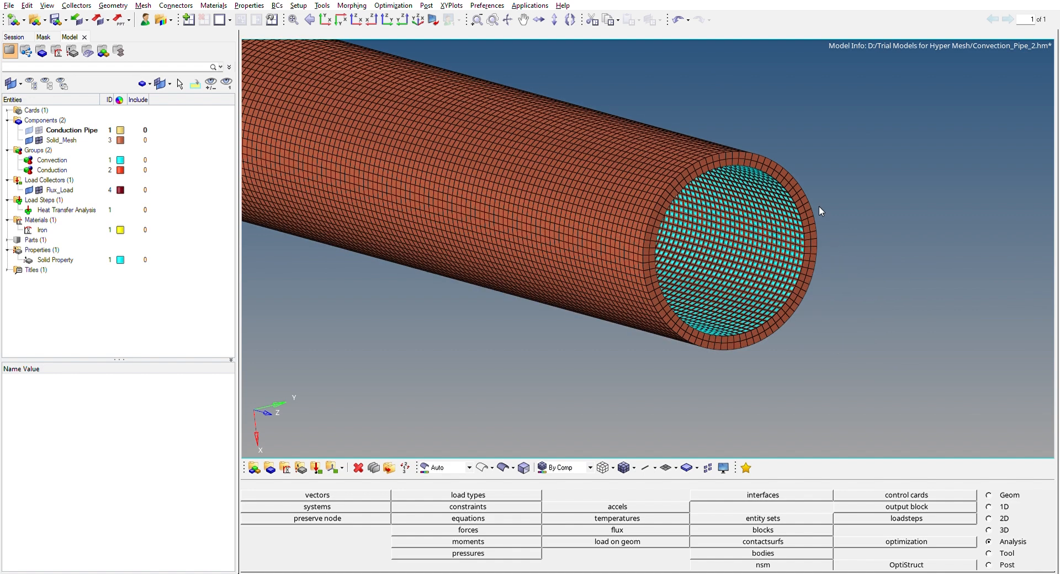
scroll(873, 204, "down", 3)
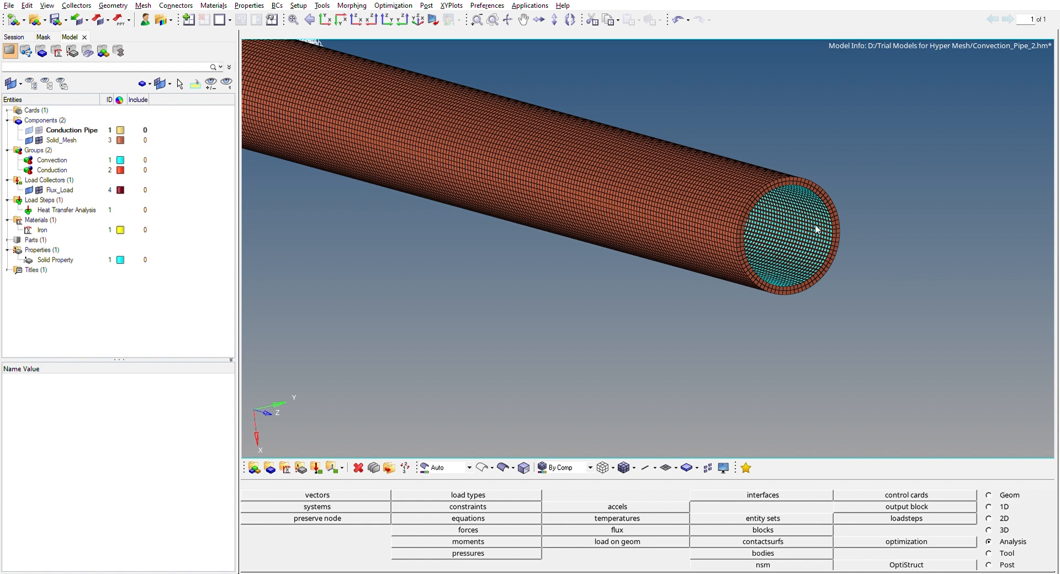
scroll(809, 223, "up", 2)
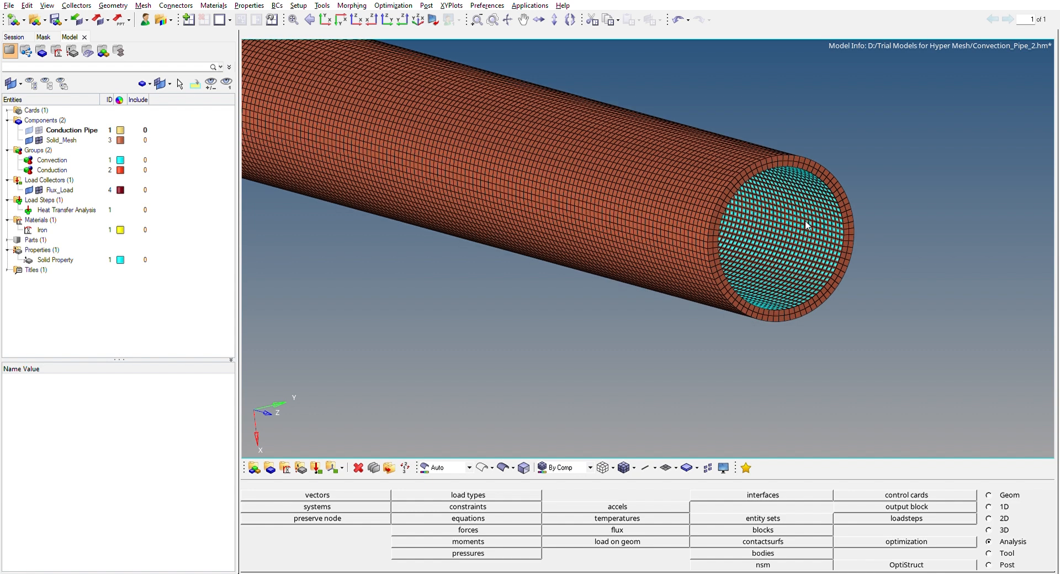
scroll(805, 219, "down", 1)
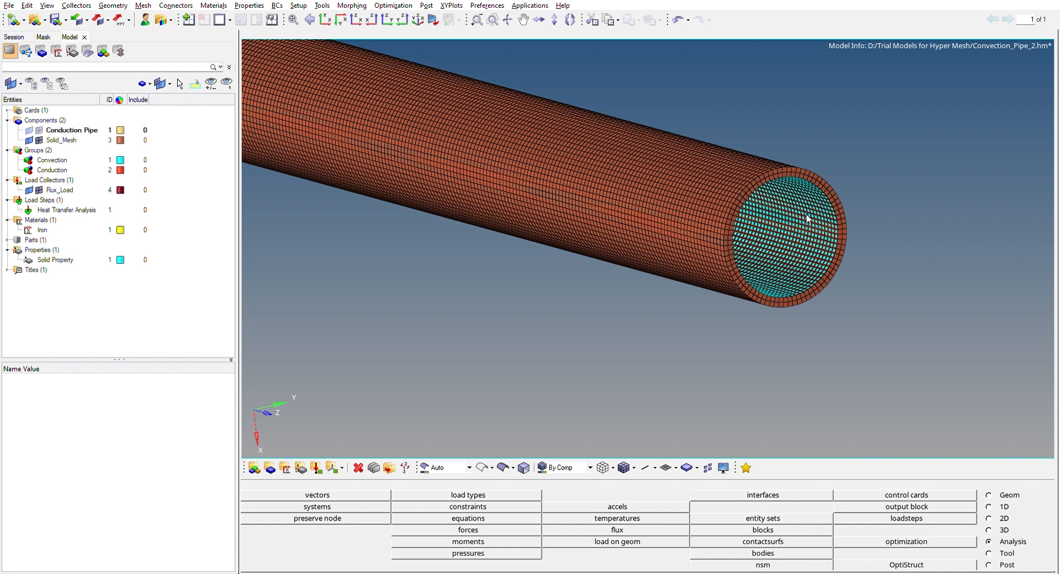
scroll(807, 219, "up", 2)
scroll(804, 191, "down", 1)
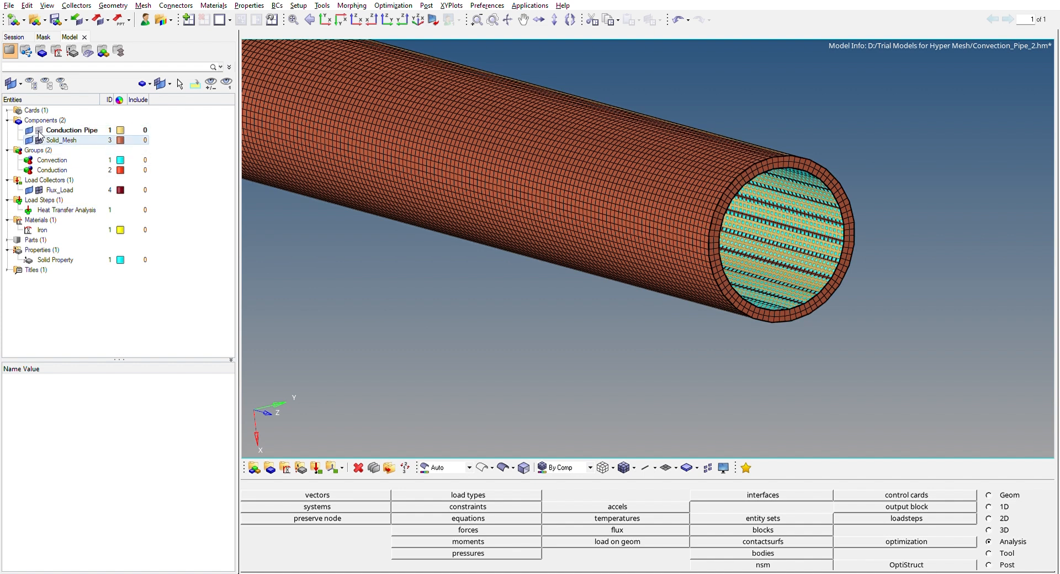
- Hide the Solid_Mesh elements and create a node at the centre of the inner circular edge on the pipe's unloaded end
left_click(39, 138)
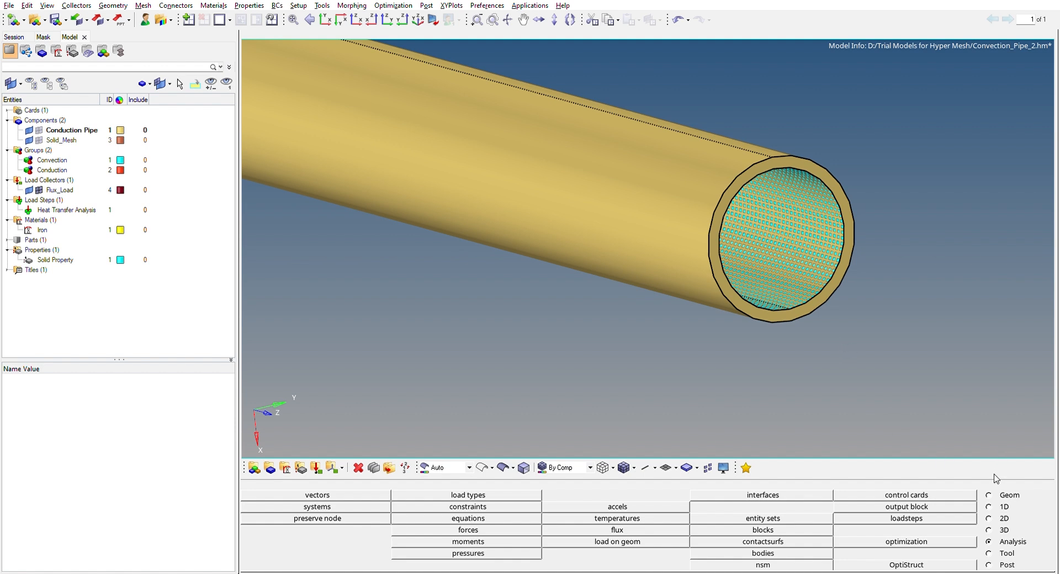
left_click(992, 494)
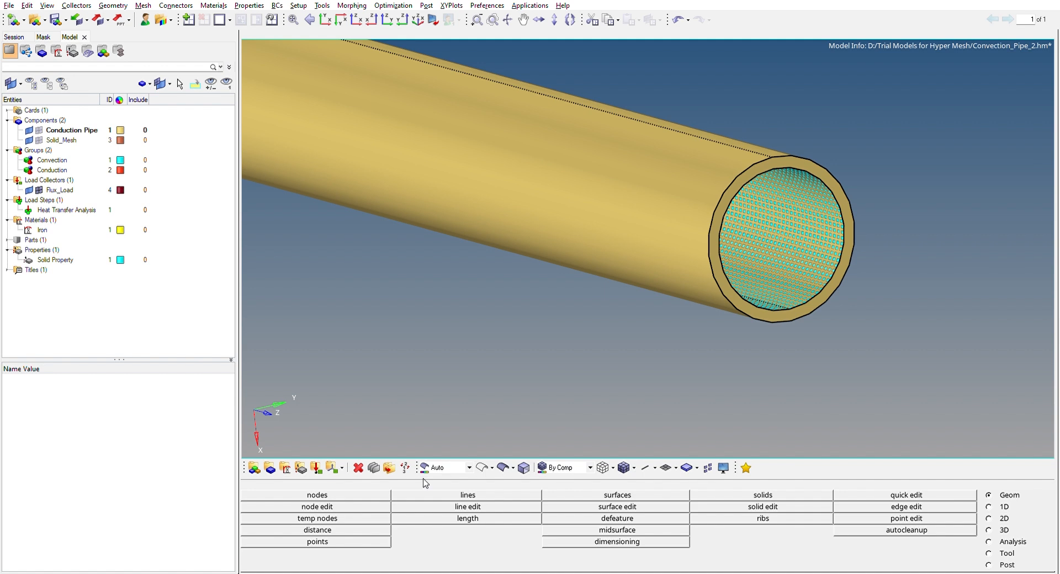
left_click(354, 493)
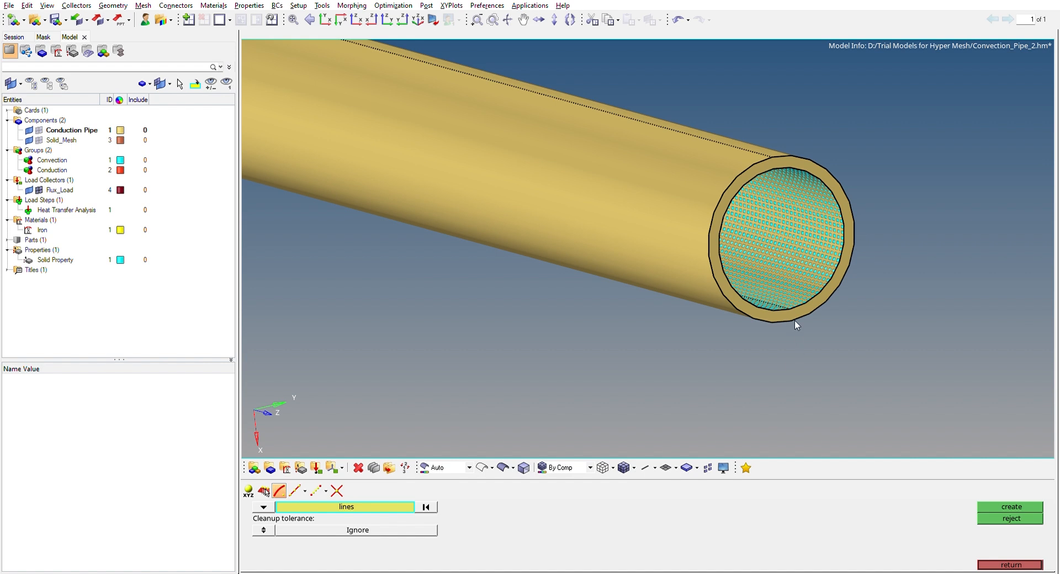
left_click(796, 303)
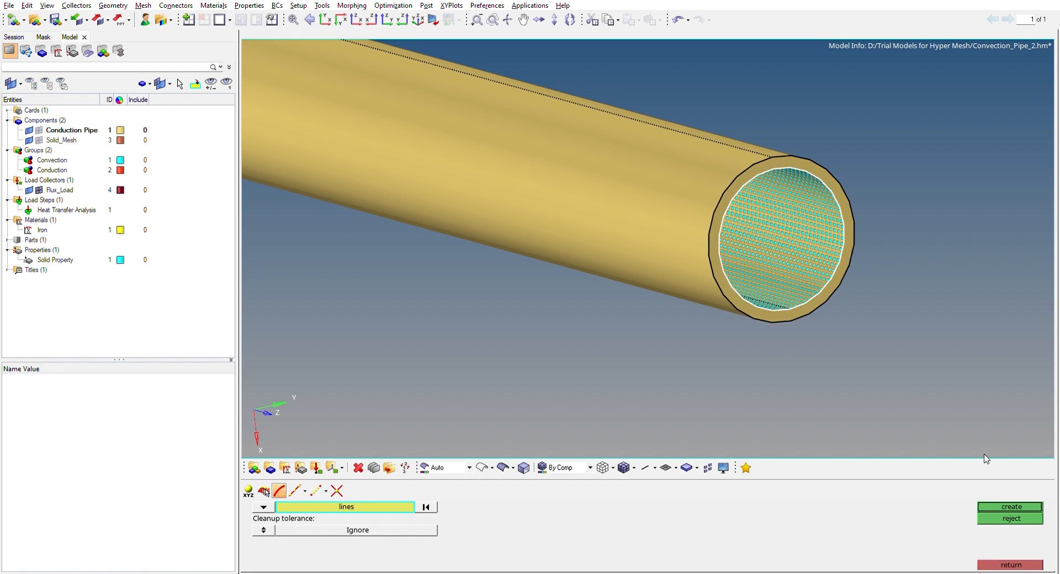
left_click(1010, 506)
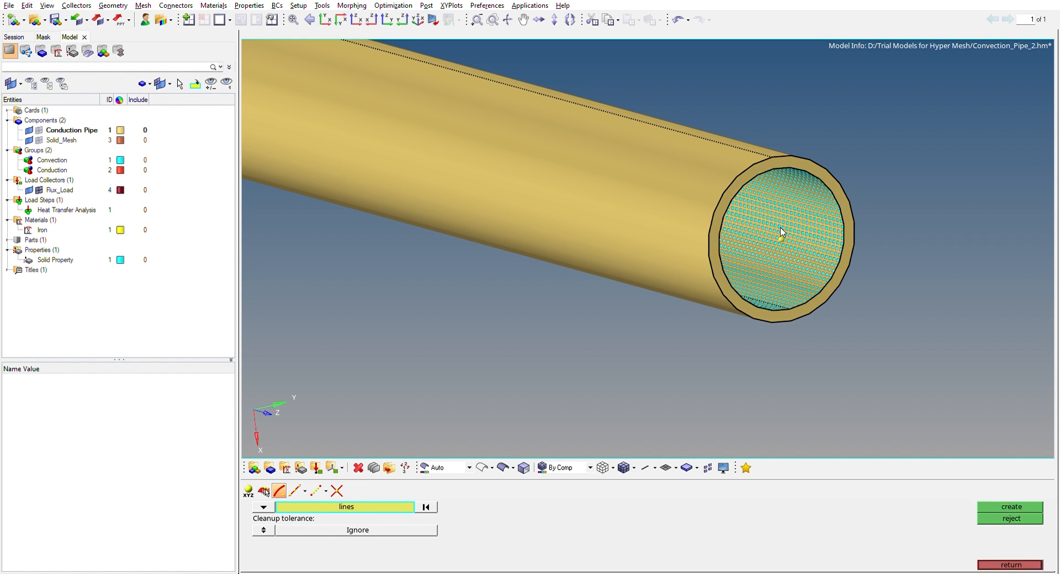
left_click(1030, 564)
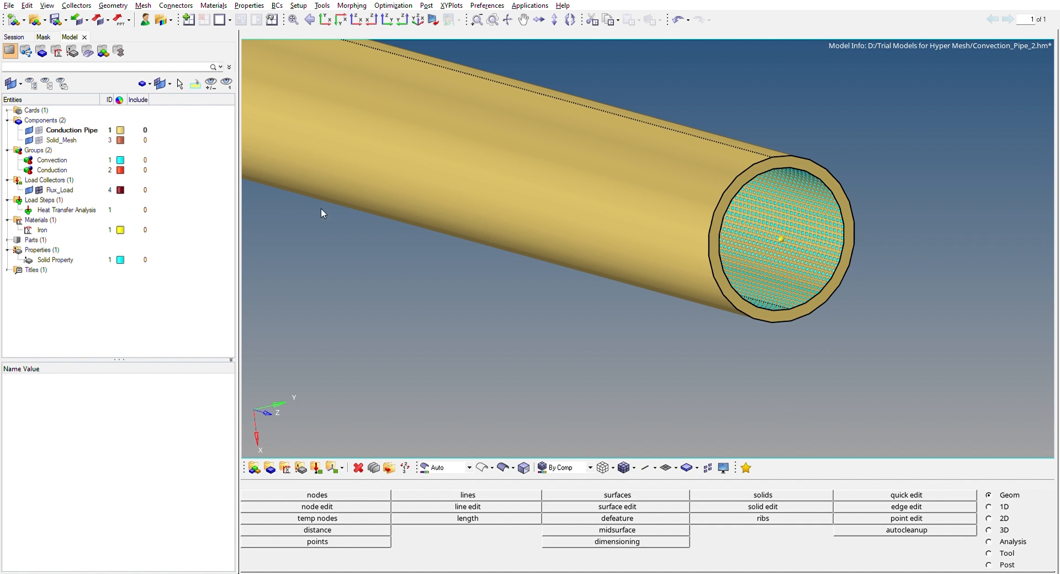
- Create a new load collector for the temperature constraint
left_click(60, 175)
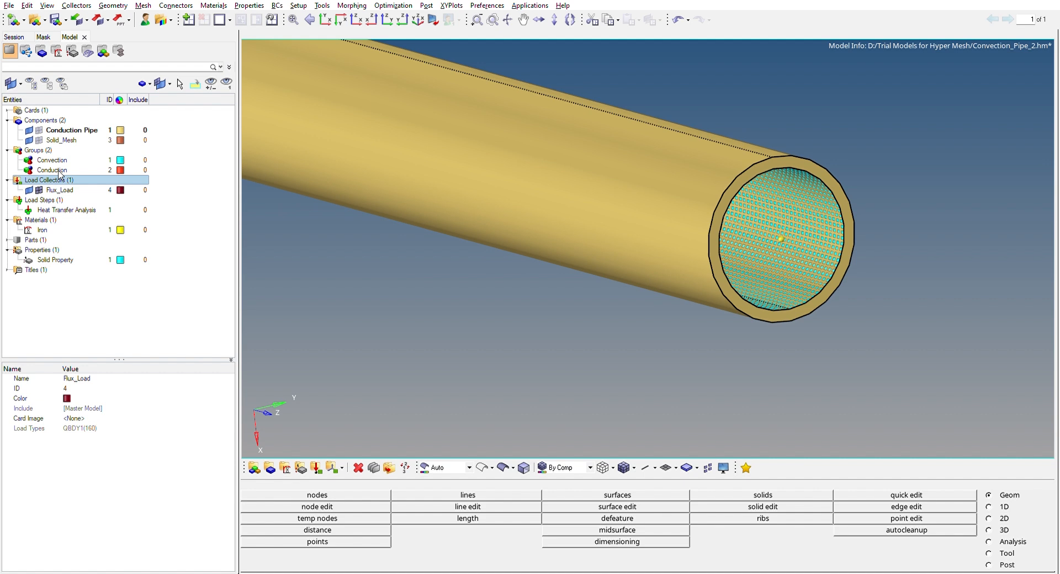
left_click(73, 180)
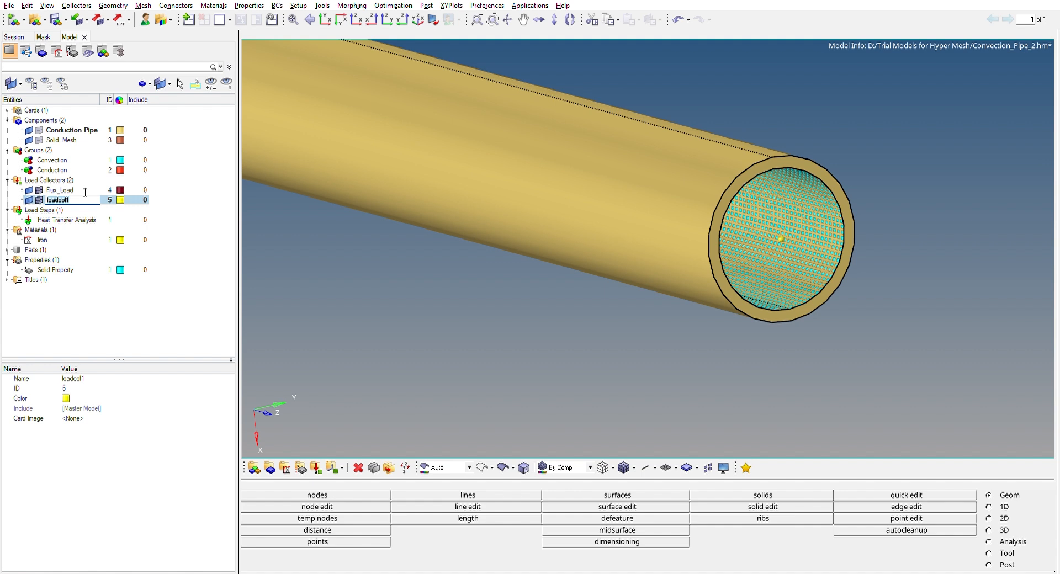
type("Temp_Constraint")
key("Return")
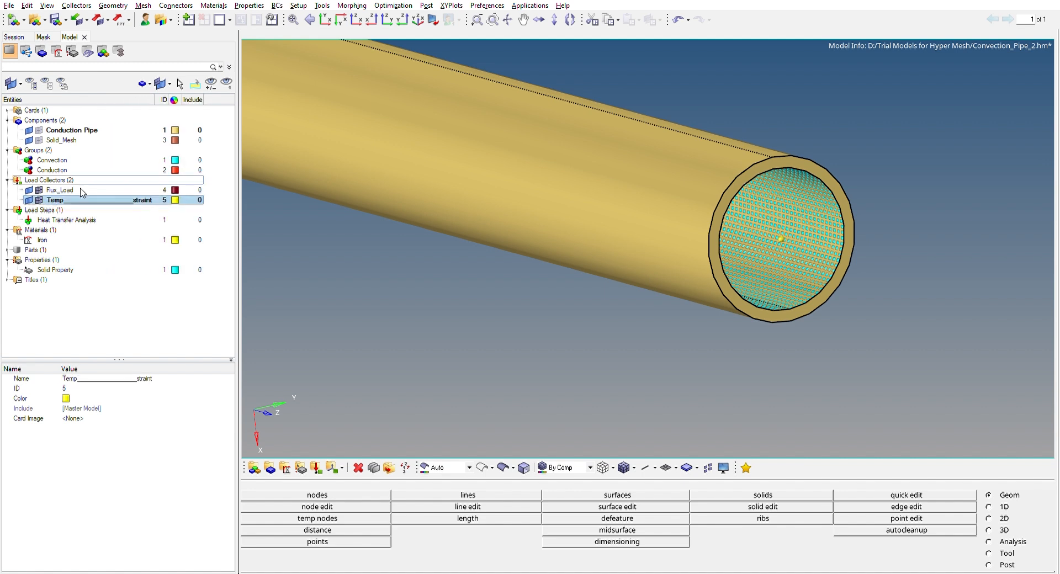
- Correct the new load collector's name to Temp_constraint
left_click(118, 379)
left_click(135, 379)
left_click(135, 379)
key("BackSpace")
key("BackSpace")
key("BackSpace")
key("BackSpace")
key("BackSpace")
key("BackSpace")
key("BackSpace")
key("BackSpace")
key("BackSpace")
key("BackSpace")
key("BackSpace")
key("BackSpace")
key("BackSpace")
key("BackSpace")
key("BackSpace")
key("BackSpace")
key("BackSpace")
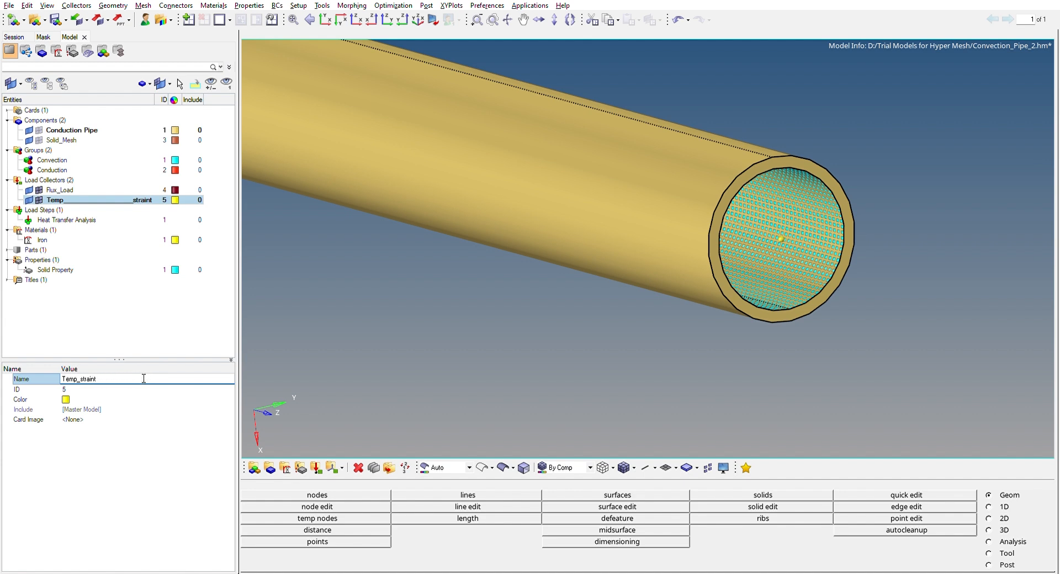
type("con")
key("Return")
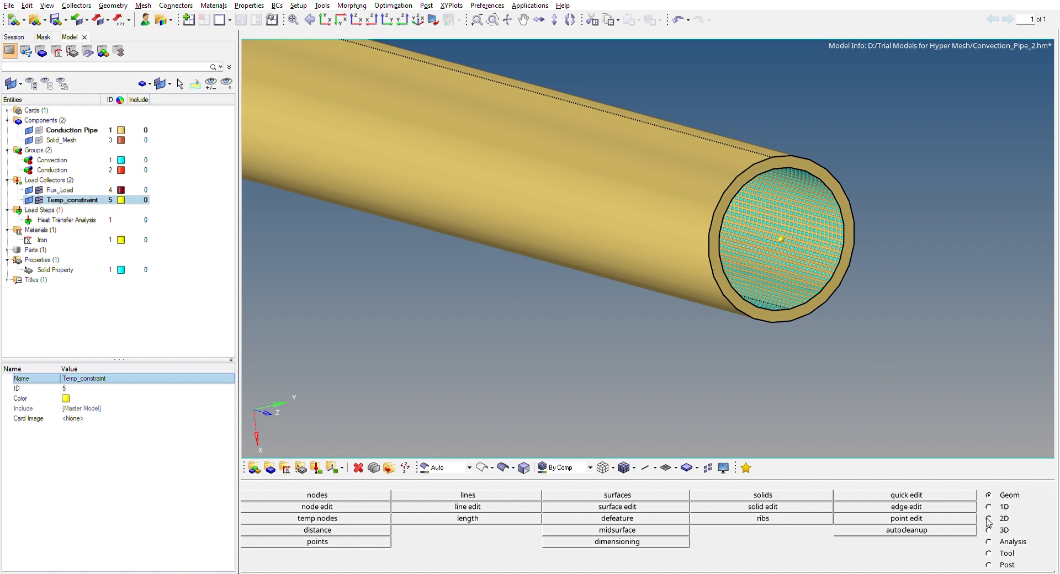
- Hide the Convection and Conduction groups and create an SPC constraint on the pipe-end centre node with all six dofs unchecked
left_click(988, 541)
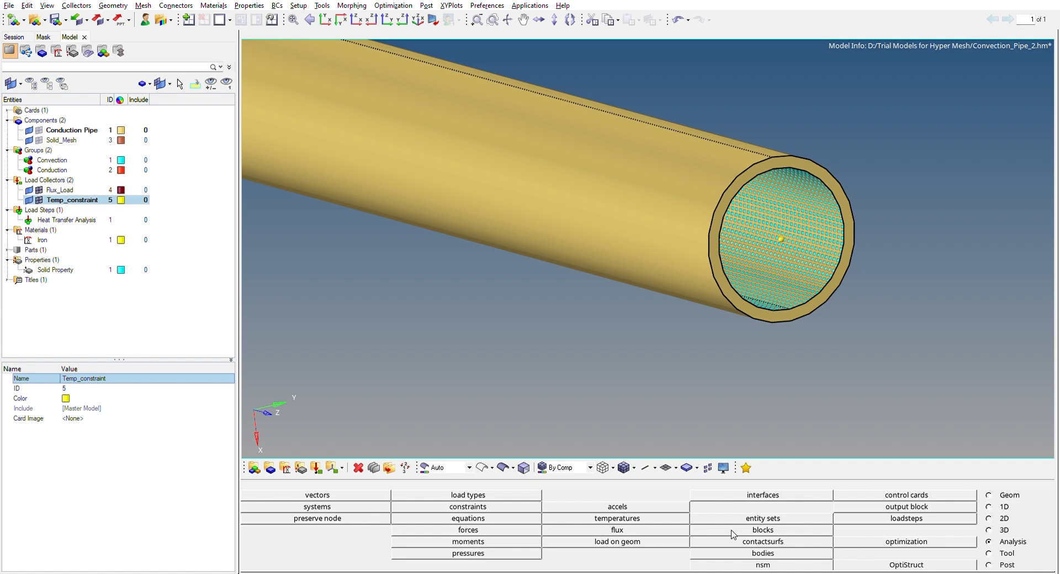
left_click(531, 505)
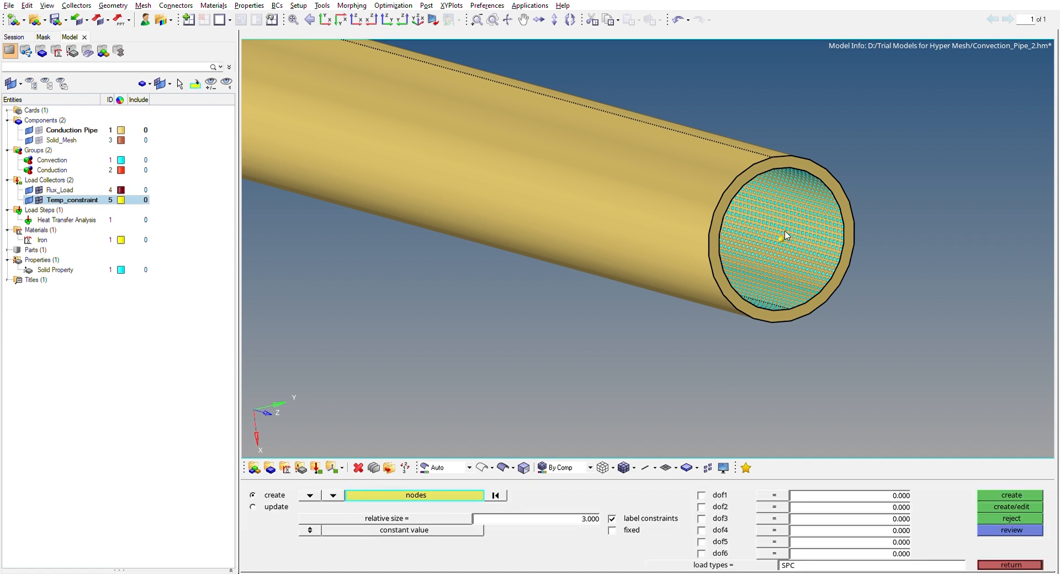
left_click(28, 160)
left_click(28, 170)
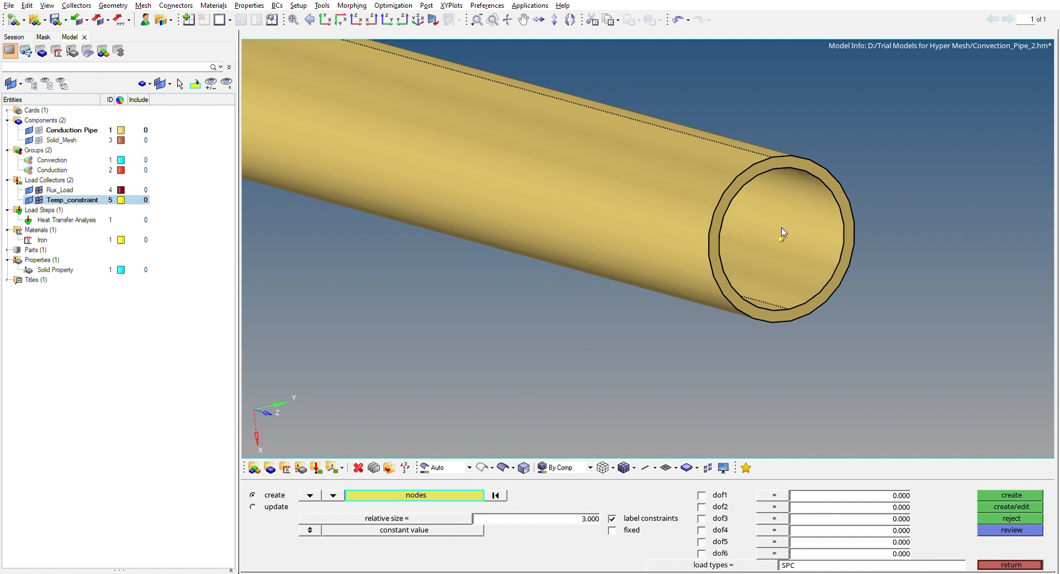
left_click(781, 236)
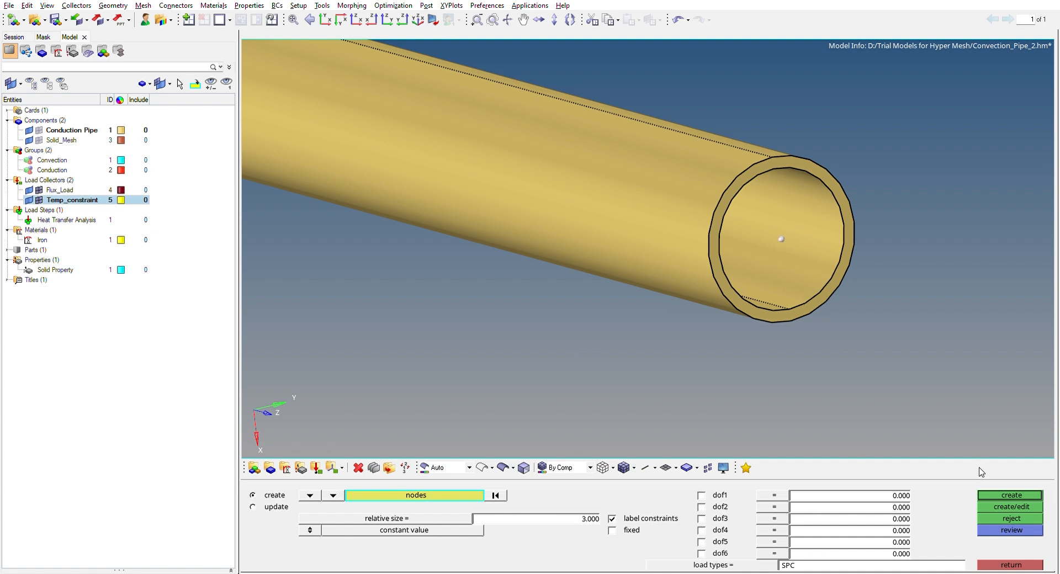
left_click(994, 499)
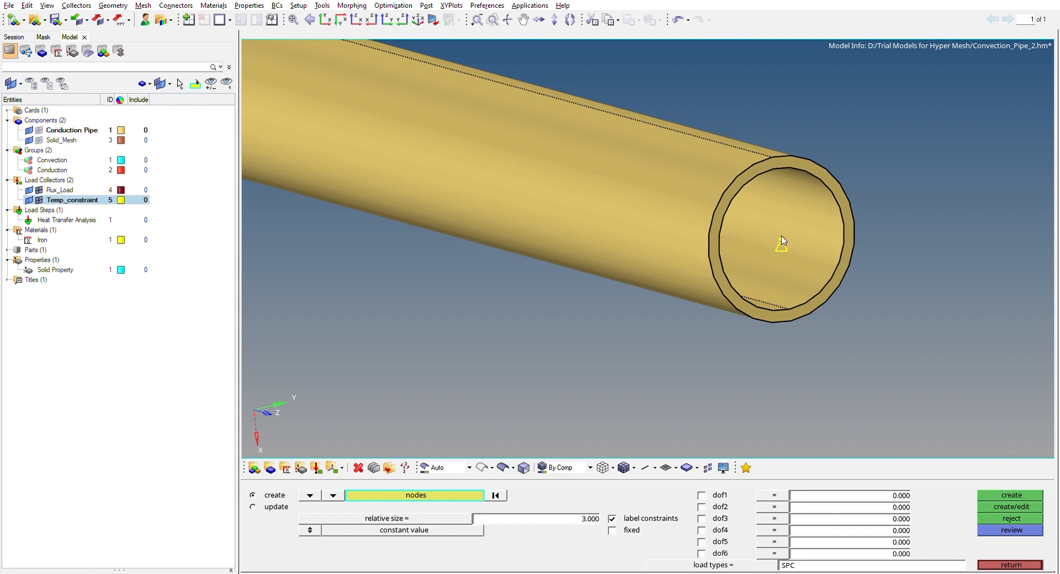
left_click(1010, 564)
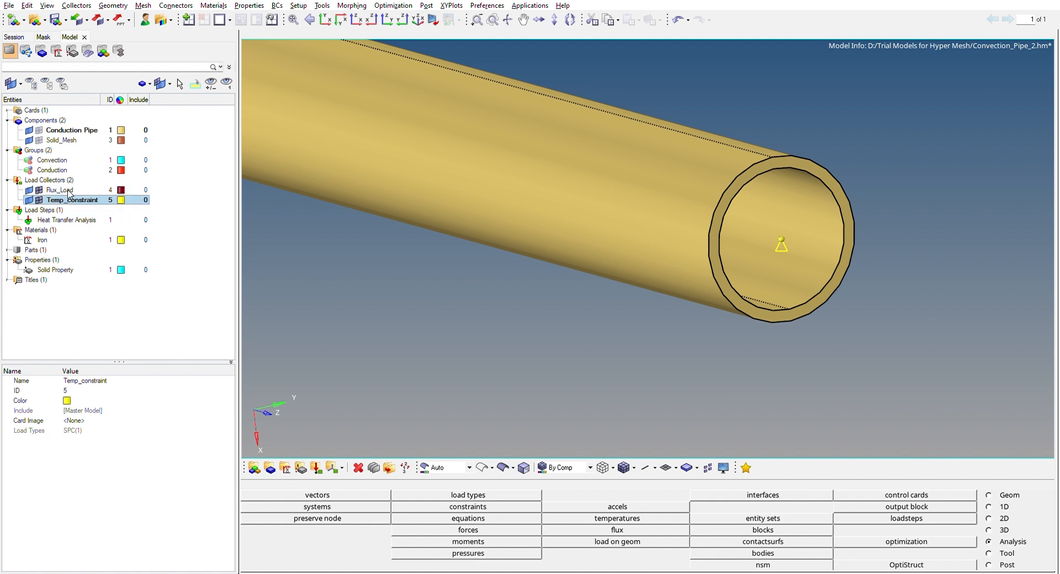
- Show the Solid_Mesh elements, hide the Conduction Pipe geometry and open the Convection group's slave4 CHBDYE4 elements for card editing
left_click(39, 141)
left_click(30, 130)
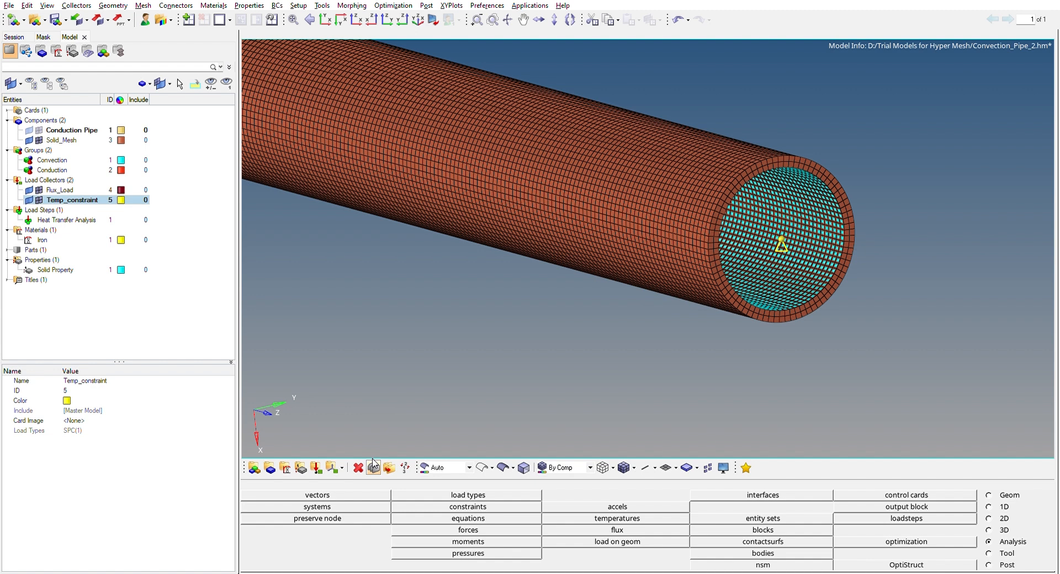
left_click(373, 466)
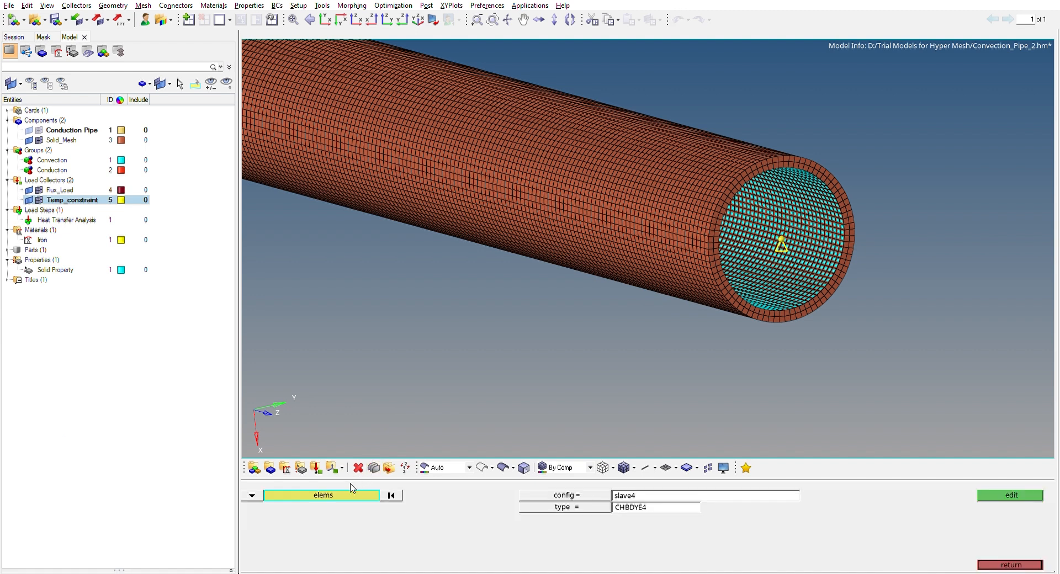
left_click(353, 495)
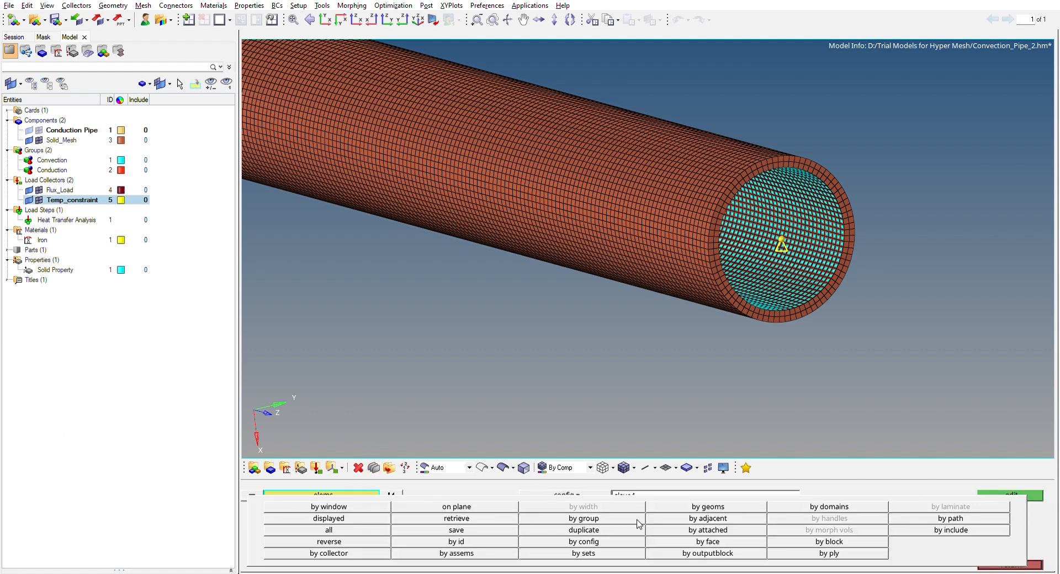
left_click(583, 517)
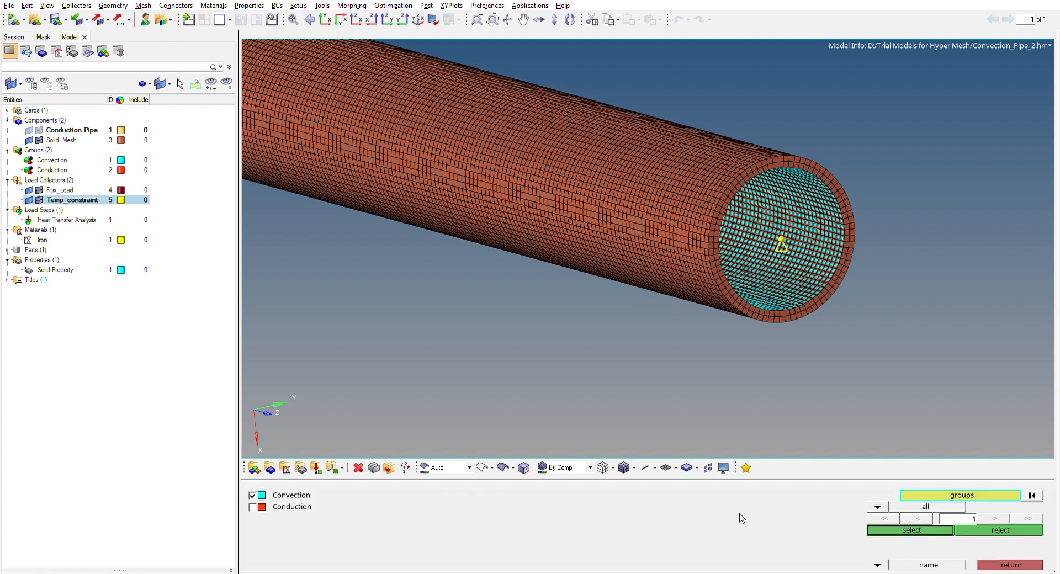
left_click(879, 528)
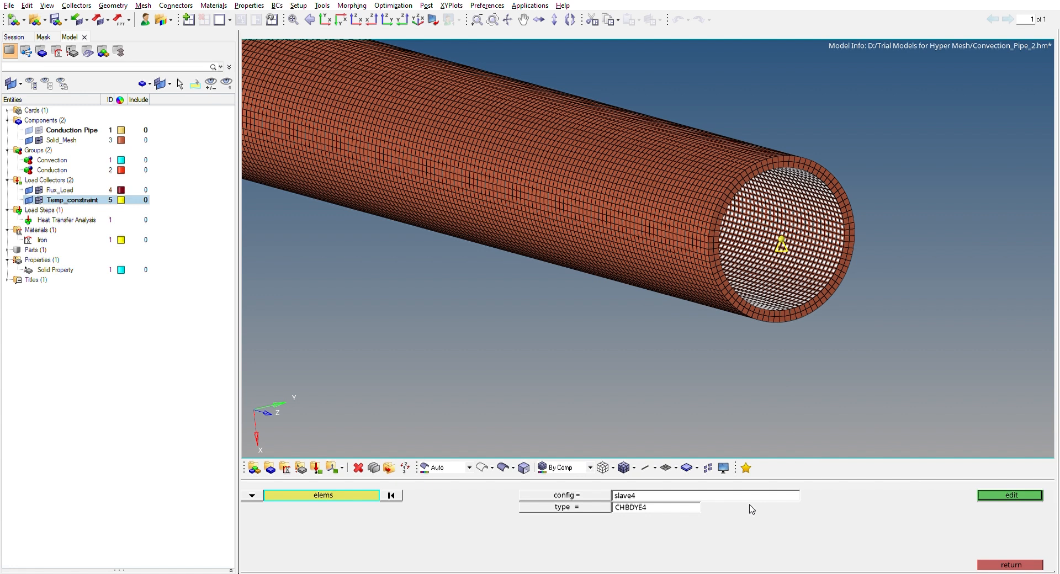
left_click(688, 494)
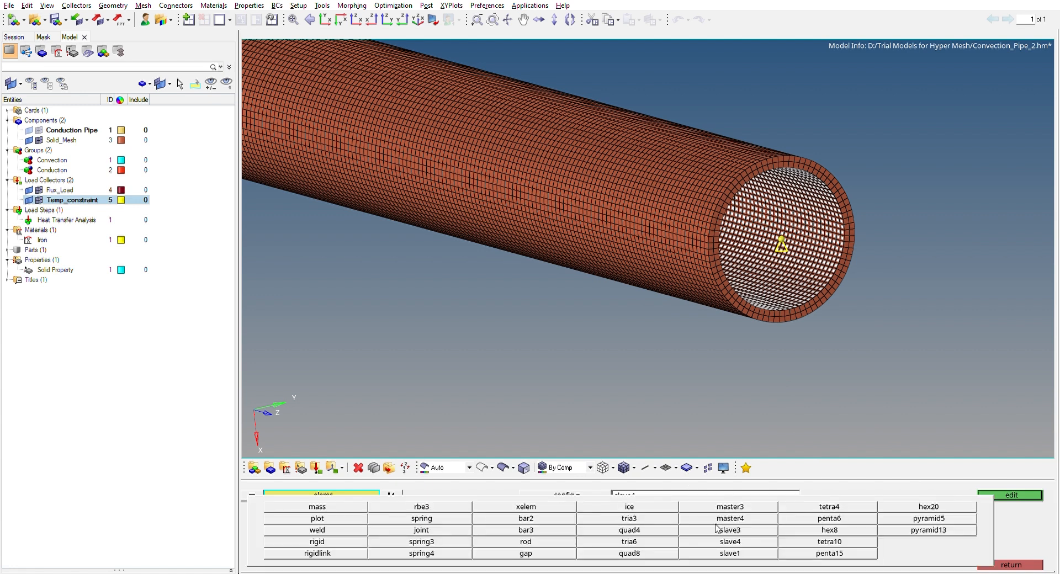
left_click(727, 540)
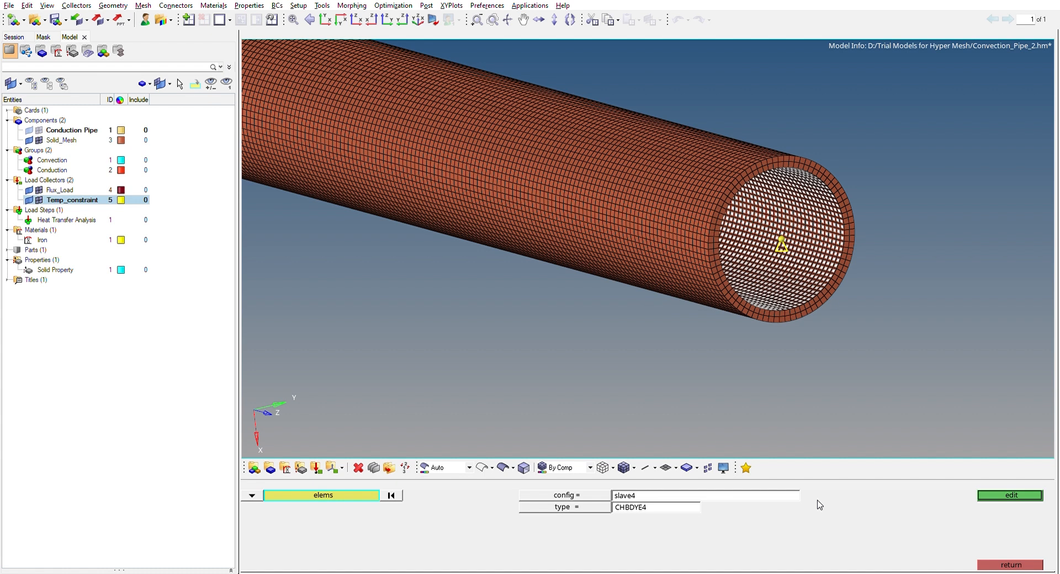
left_click(1000, 493)
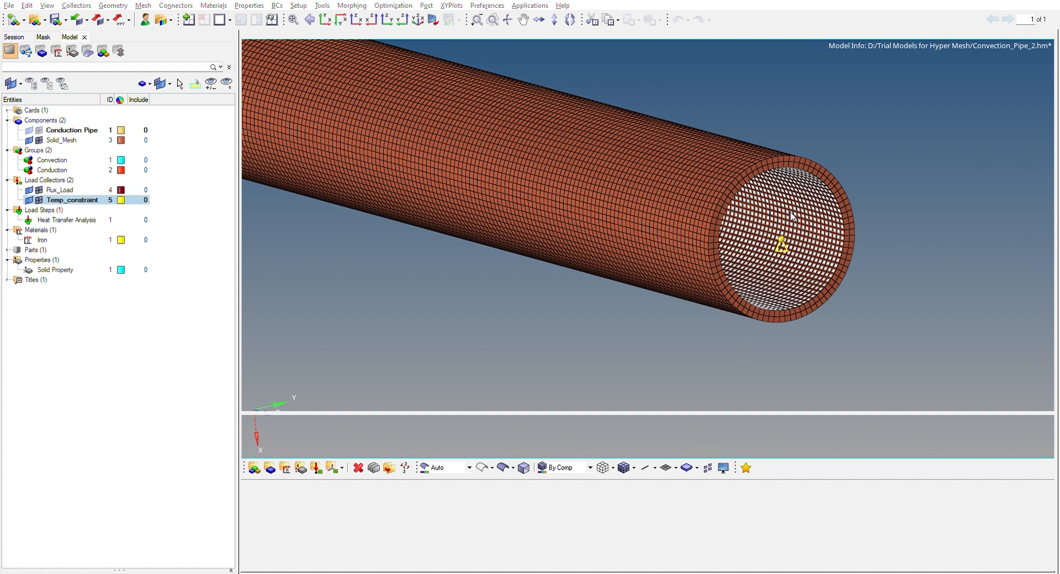
- Hide the Solid_Mesh elements and Convection group and assign the pipe-end centre node as the ambient node of the selected CHBDYE4 elements
scroll(791, 218, "up", 5)
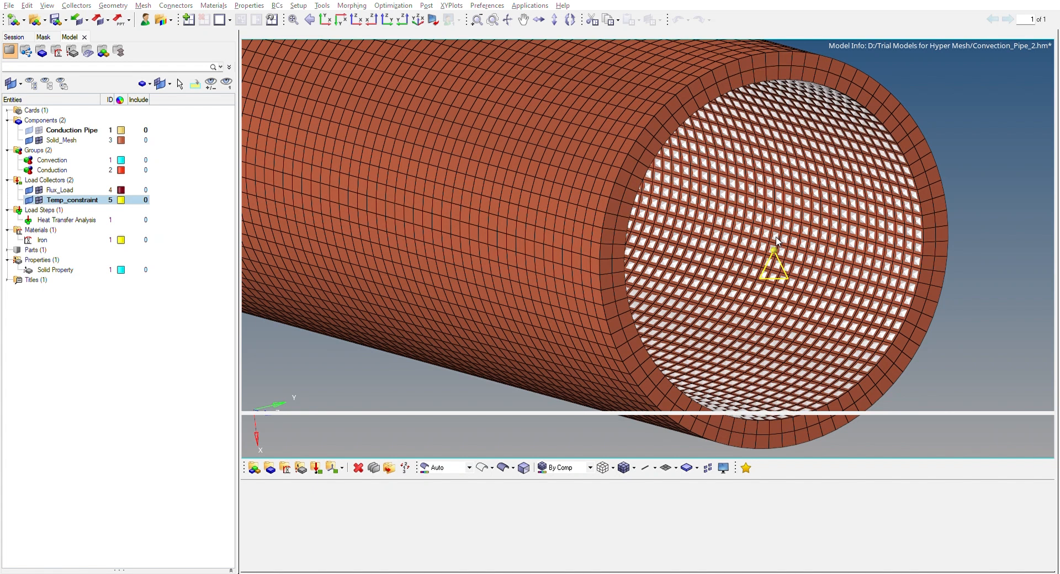
left_click(39, 139)
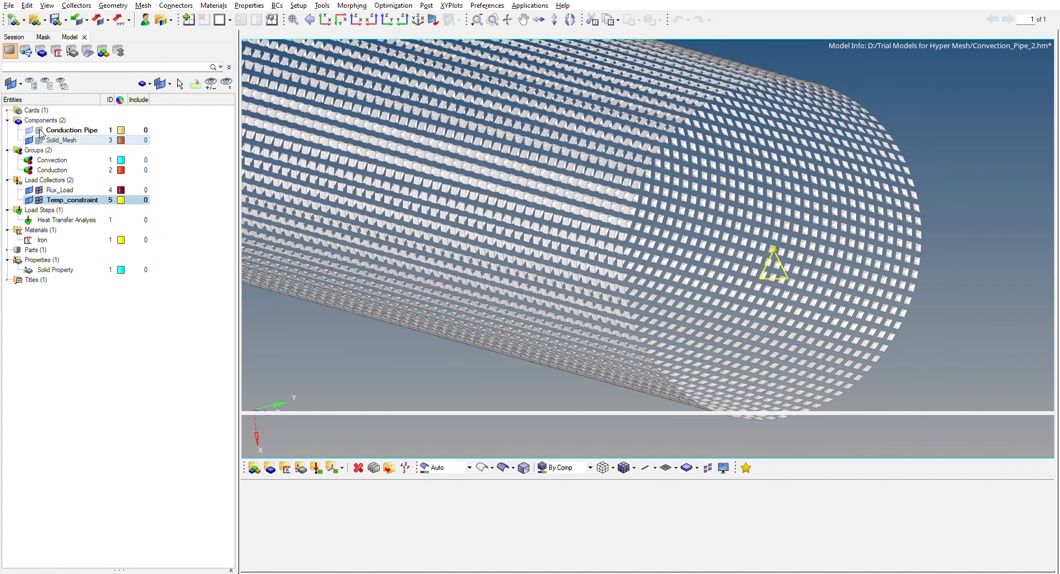
left_click(27, 160)
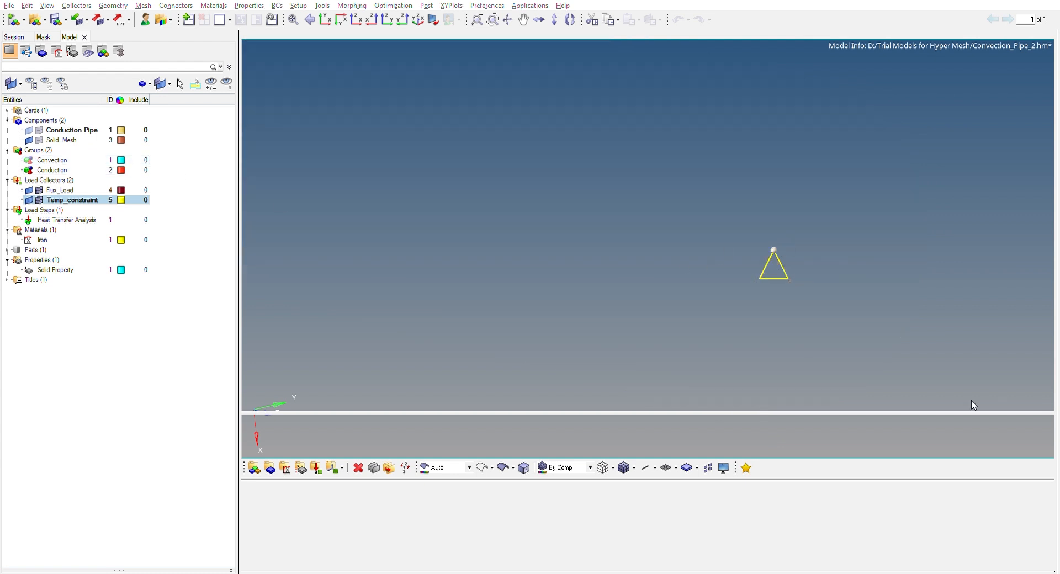
left_click(1031, 571)
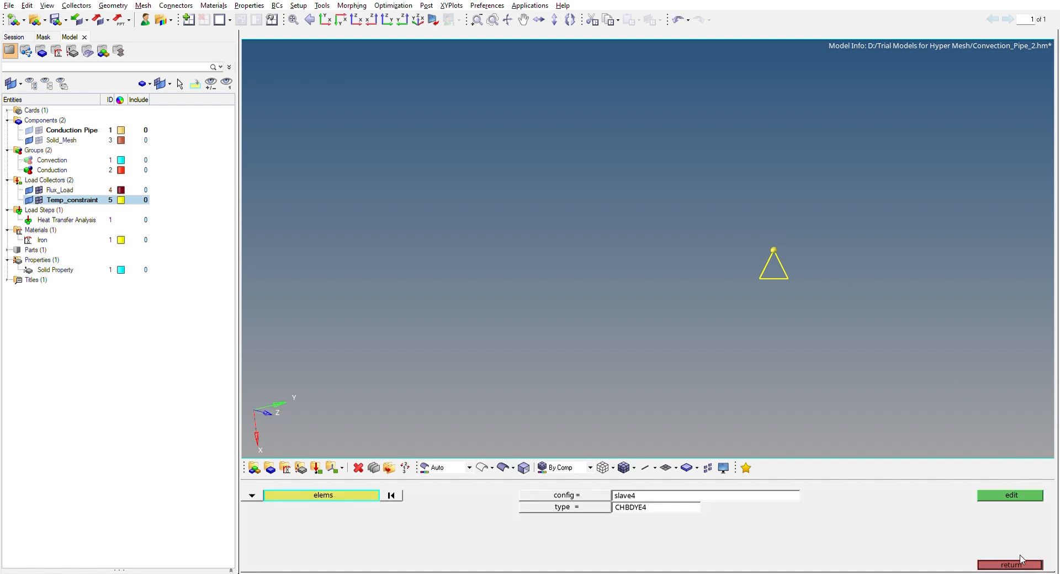
left_click(1021, 561)
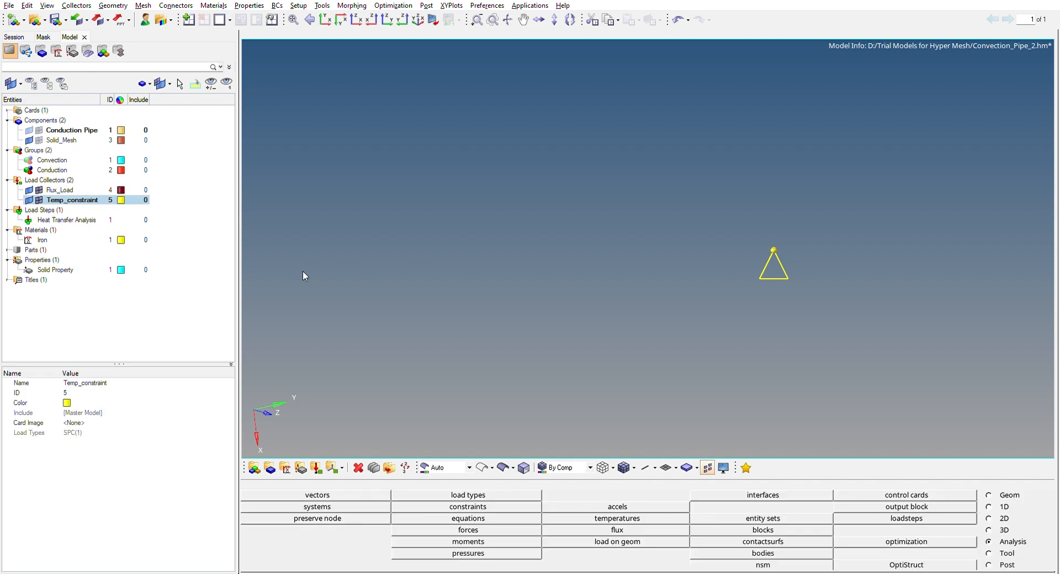
- Show the Solid_Mesh elements and the Convection group with the whole pipe in view
left_click(39, 139)
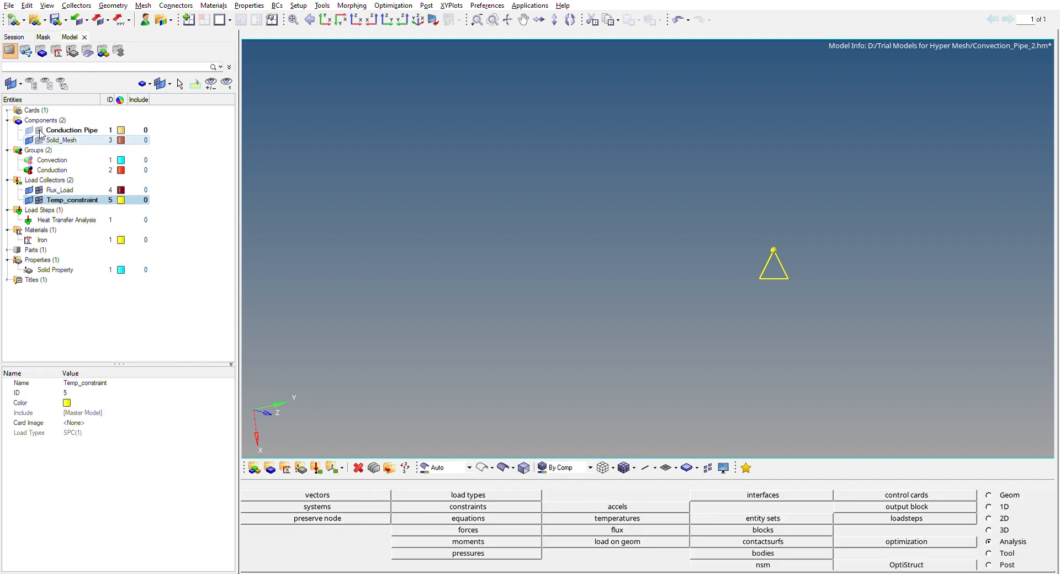
left_click(28, 160)
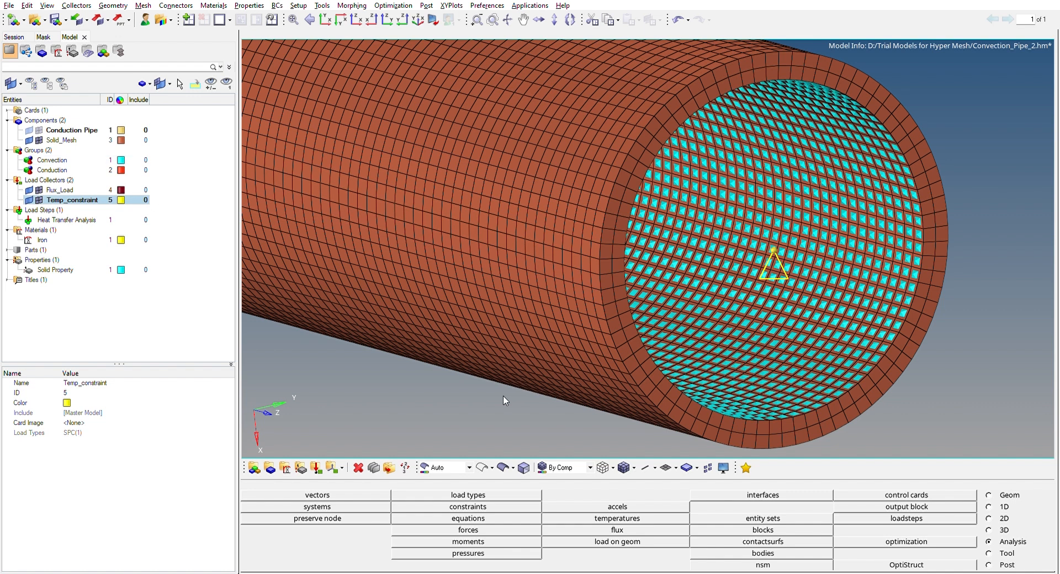
key("f")
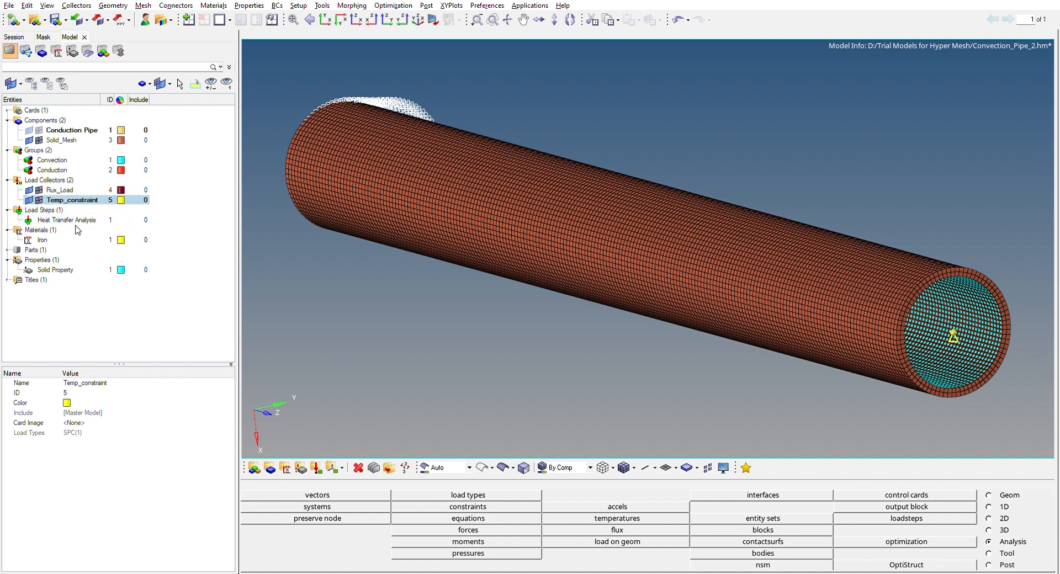
- Assign the Temp_constraint load collector as the SPC of the Heat Transfer Analysis load step
left_click(80, 303)
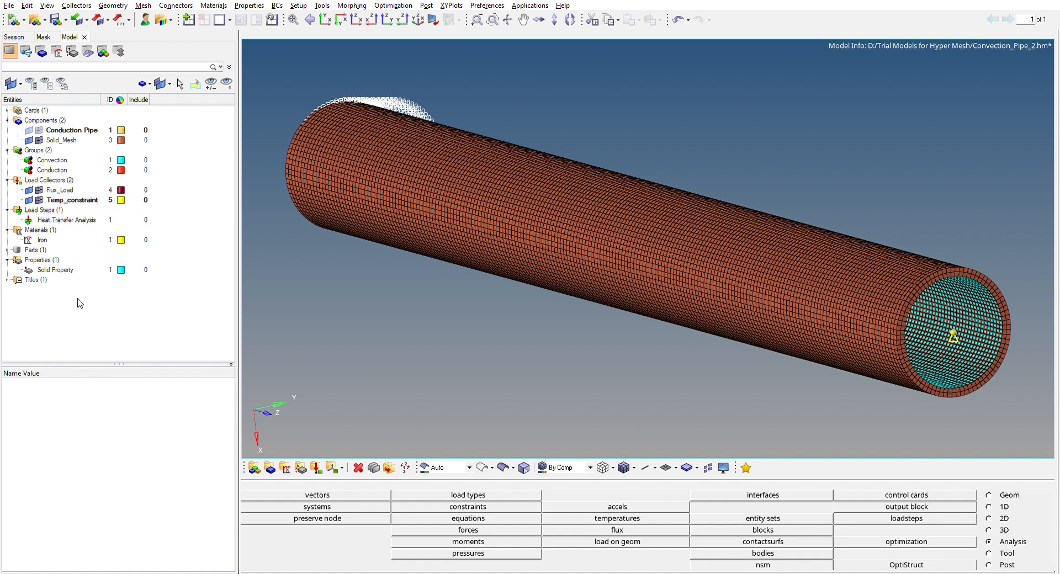
left_click(34, 304)
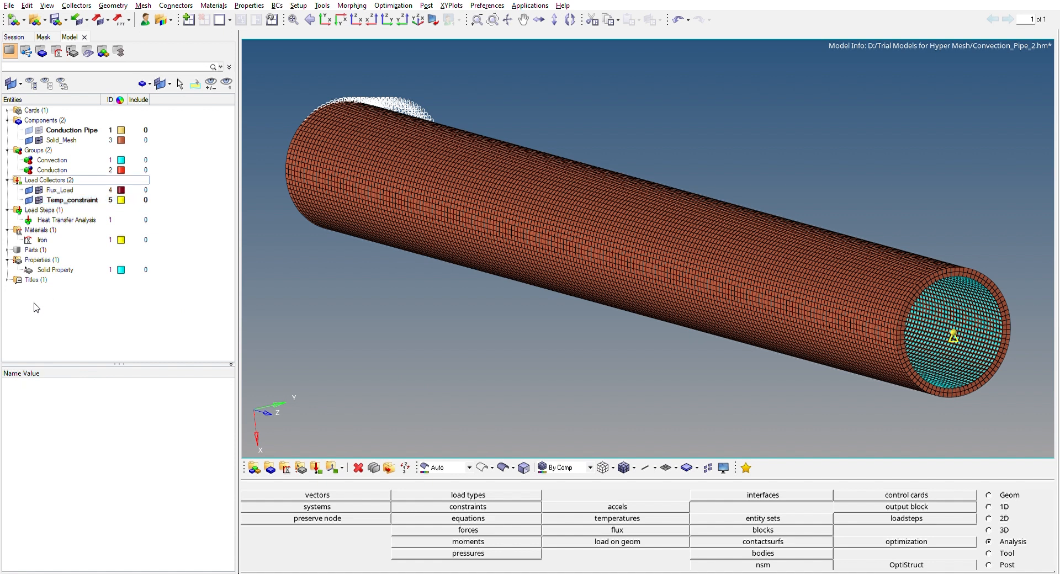
left_click(78, 220)
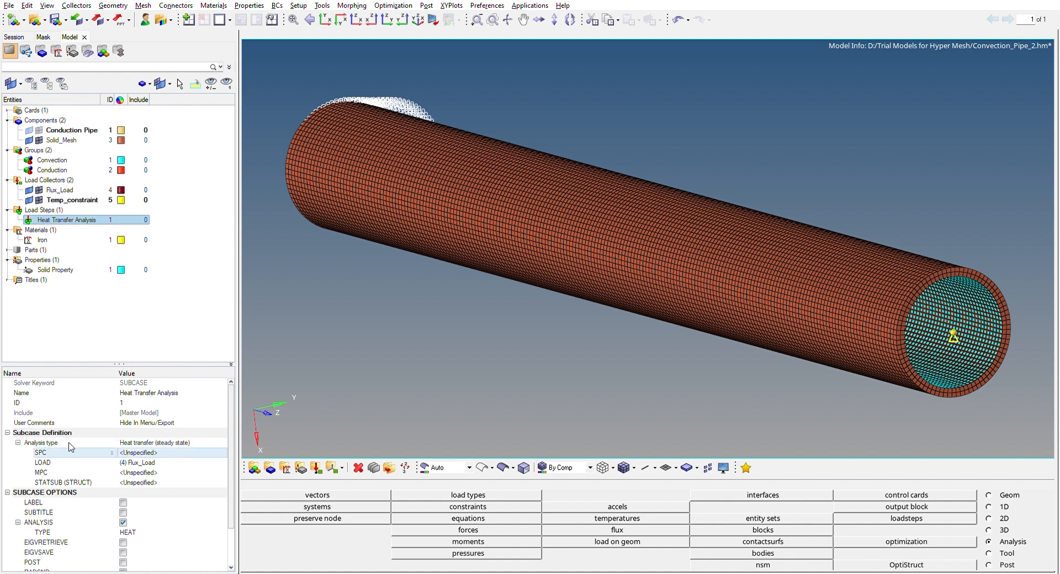
left_click(145, 452)
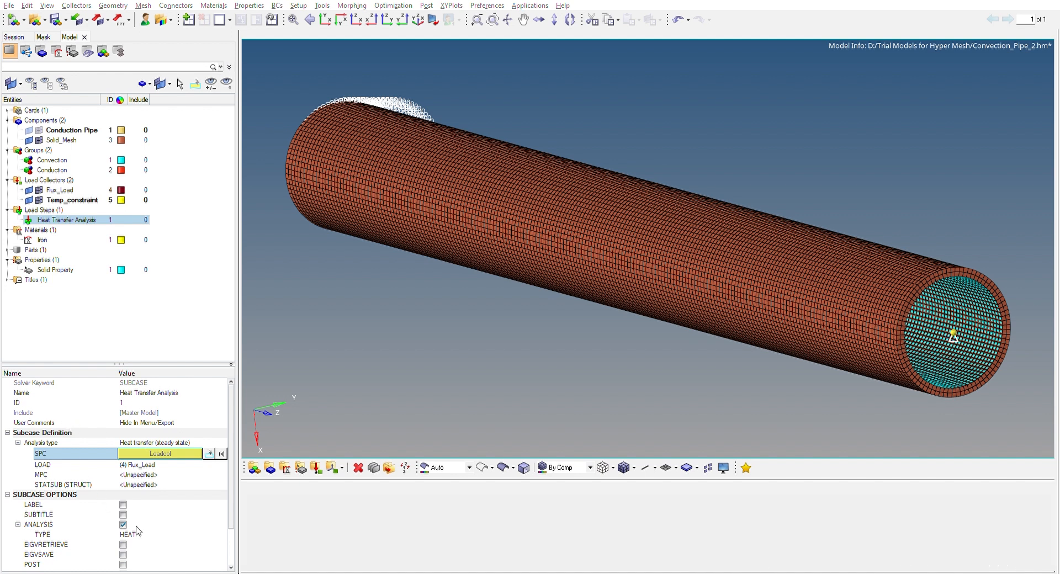
left_click(160, 536)
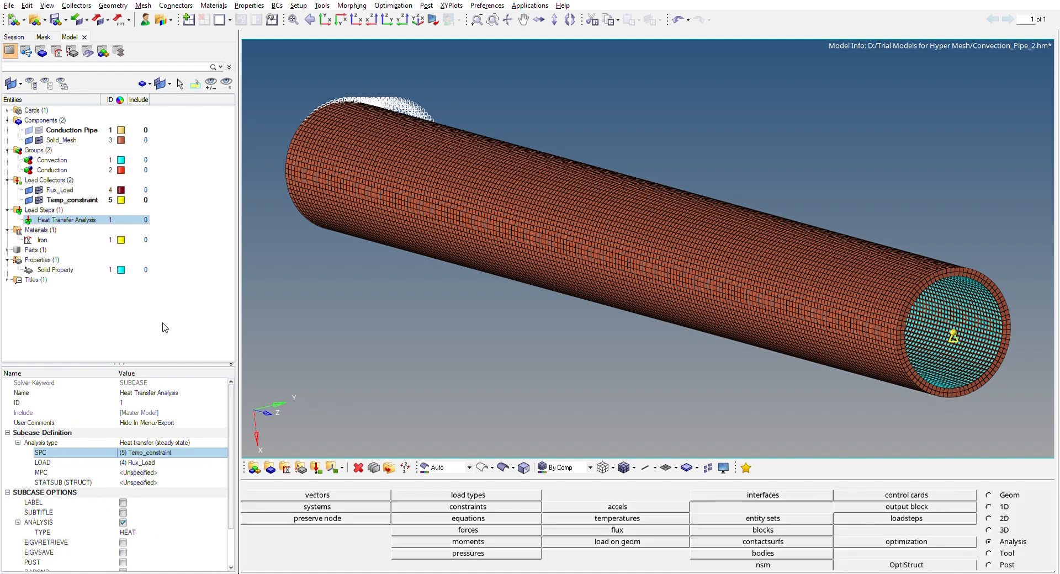
left_click(164, 328)
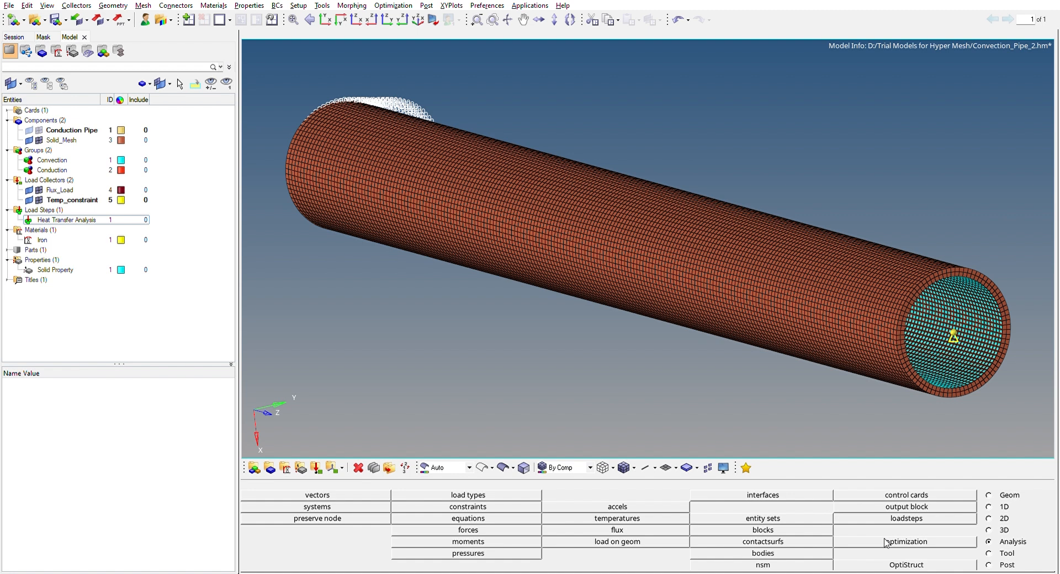
- Run the OptiStruct analysis on Convection_Pipe_2.fem with the -optskip option and open its results in HyperView
left_click(896, 562)
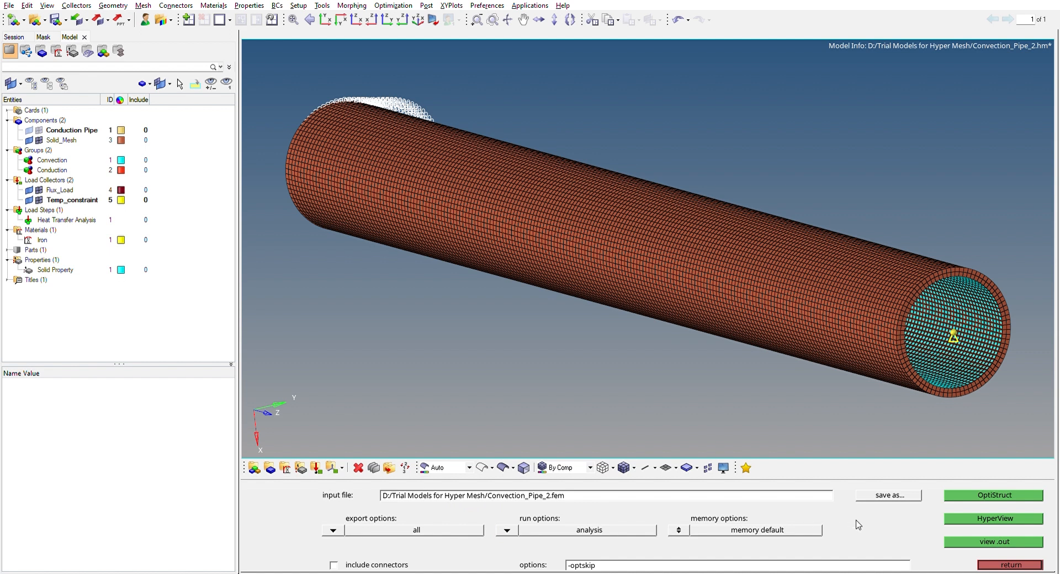
left_click(986, 496)
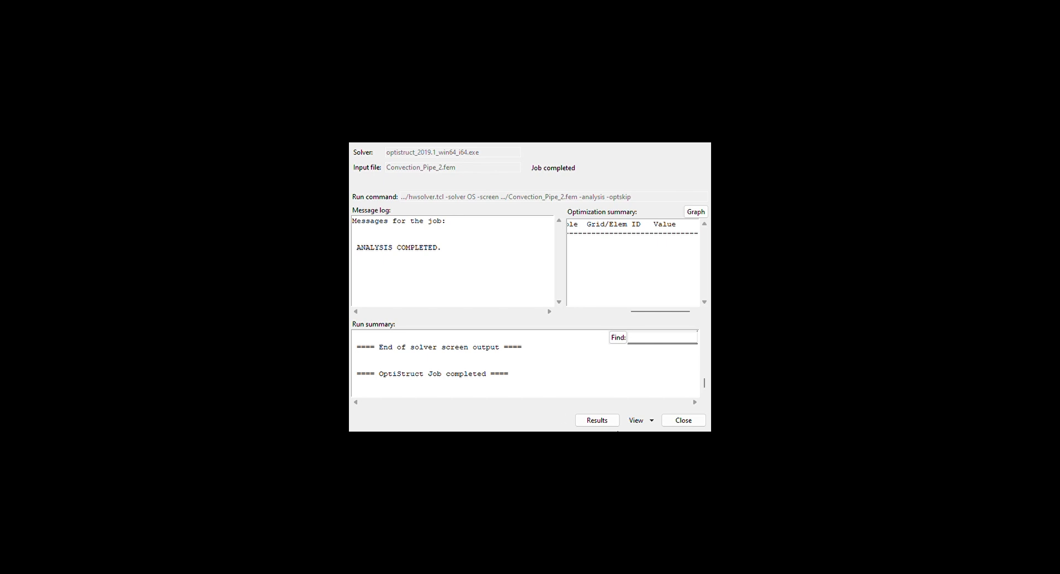
left_click(595, 422)
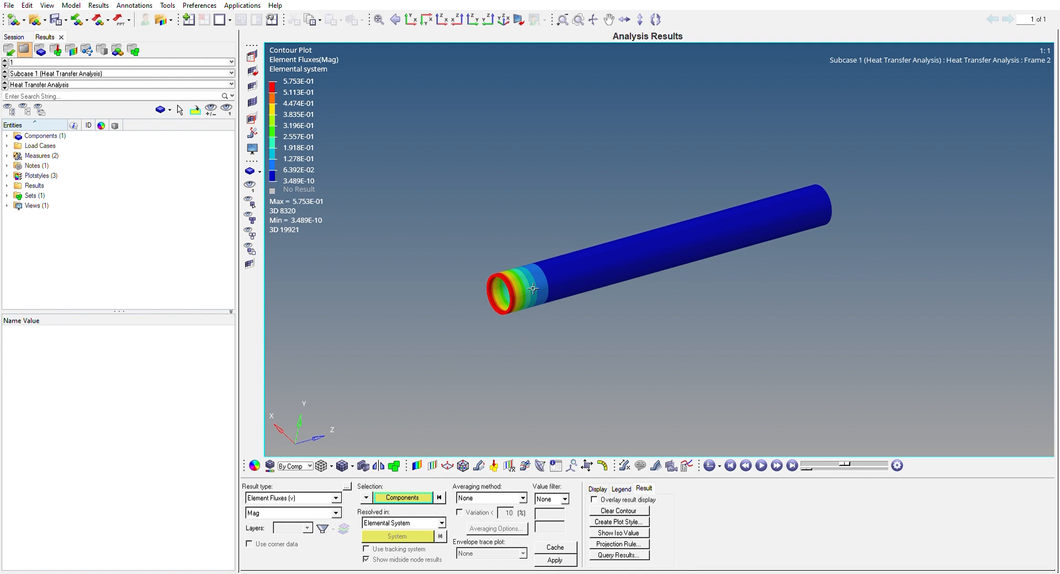
- Contour the element temperature gradient magnitude on the pipe
scroll(535, 281, "up", 4)
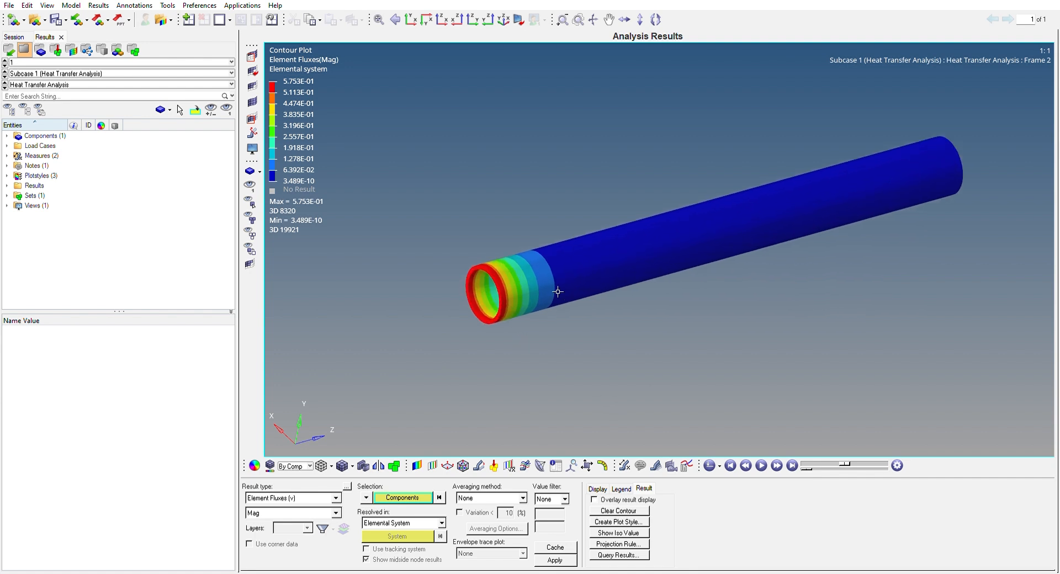
right_click_drag(1000, 330, 939, 331, "ctrl")
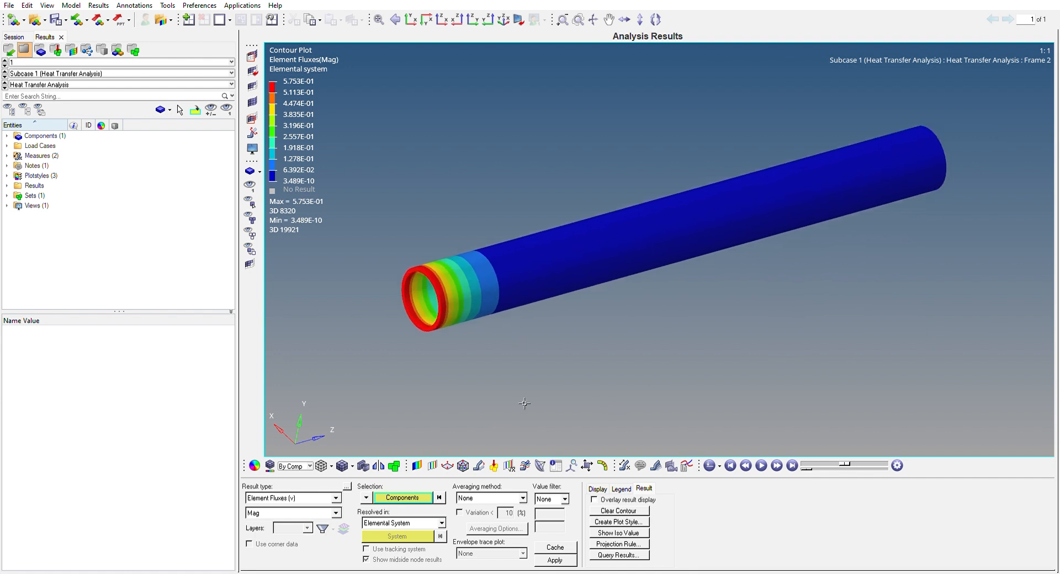
left_click(333, 504)
left_click(556, 560)
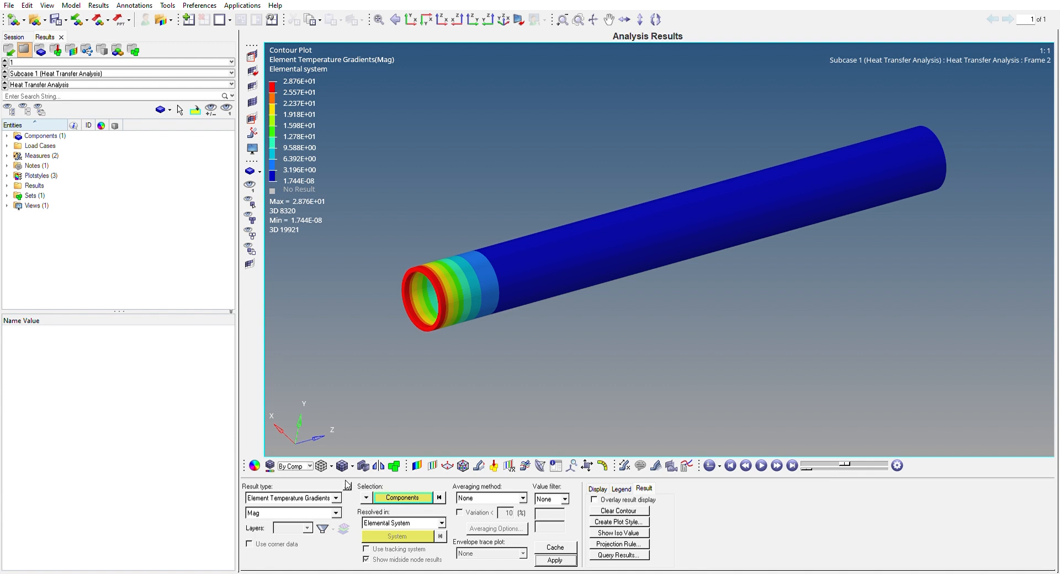
- Contour the X component and the Z component of the element temperature gradients
left_click(316, 523)
left_click(555, 558)
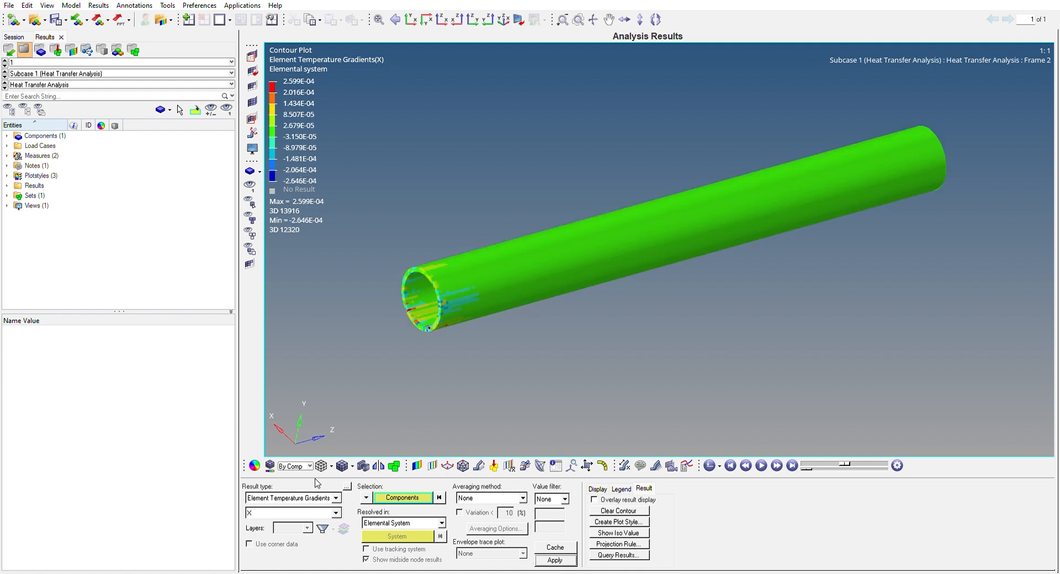
left_click(320, 536)
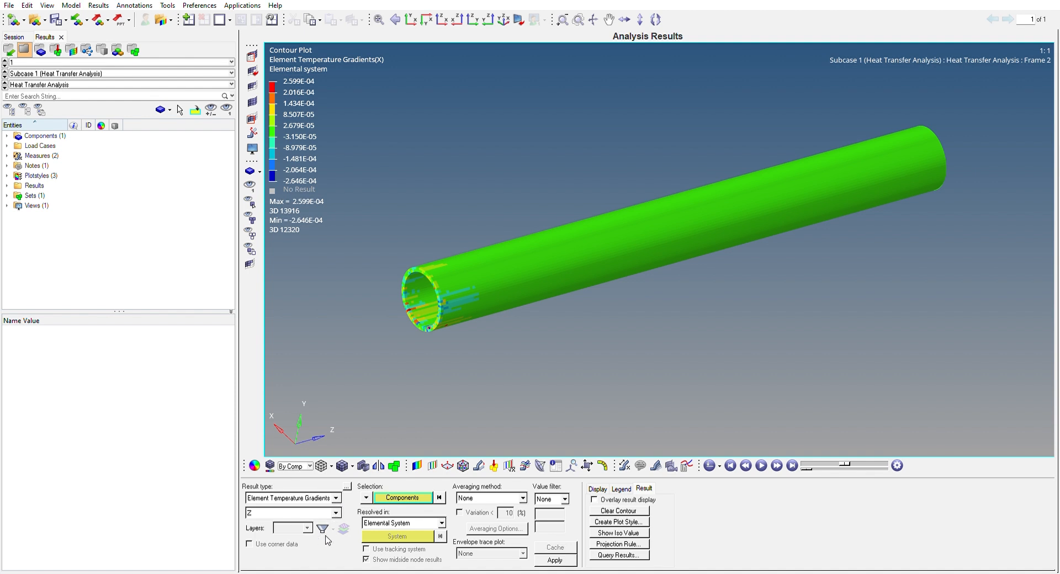
left_click(570, 555)
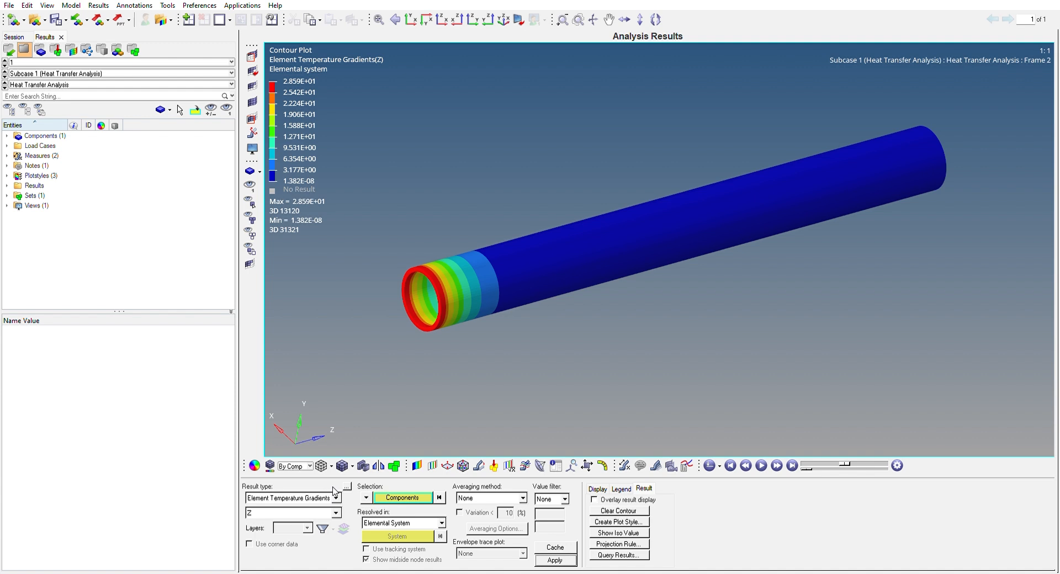
- Contour the Z component of the element fluxes on the pipe
left_click(325, 516)
left_click(329, 500)
left_click(558, 556)
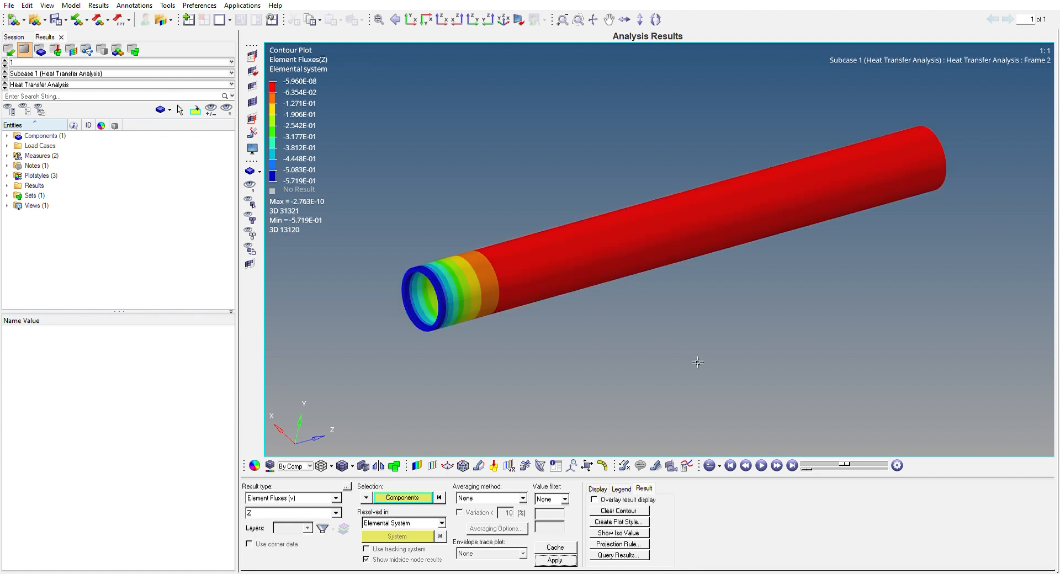